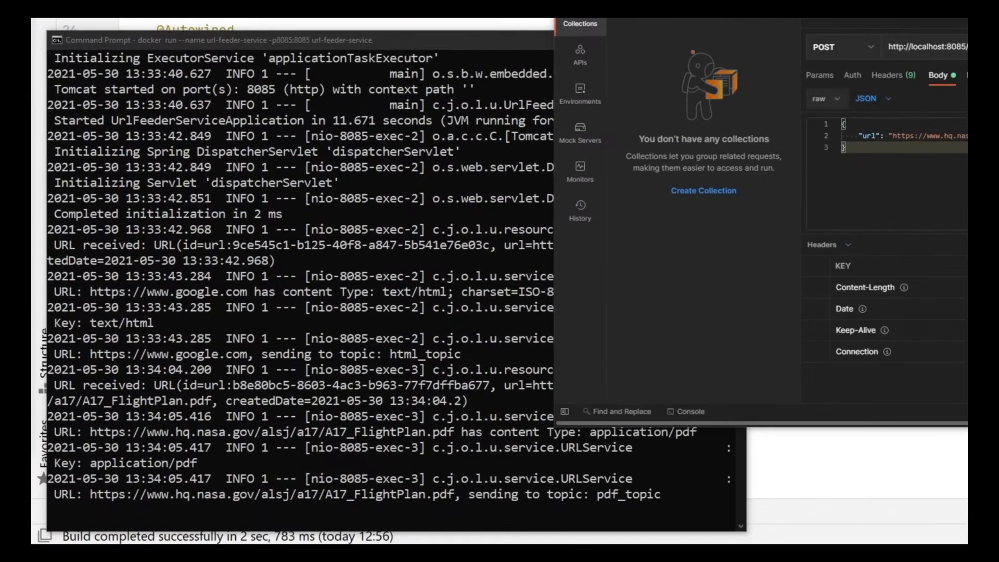
left_click(865, 85)
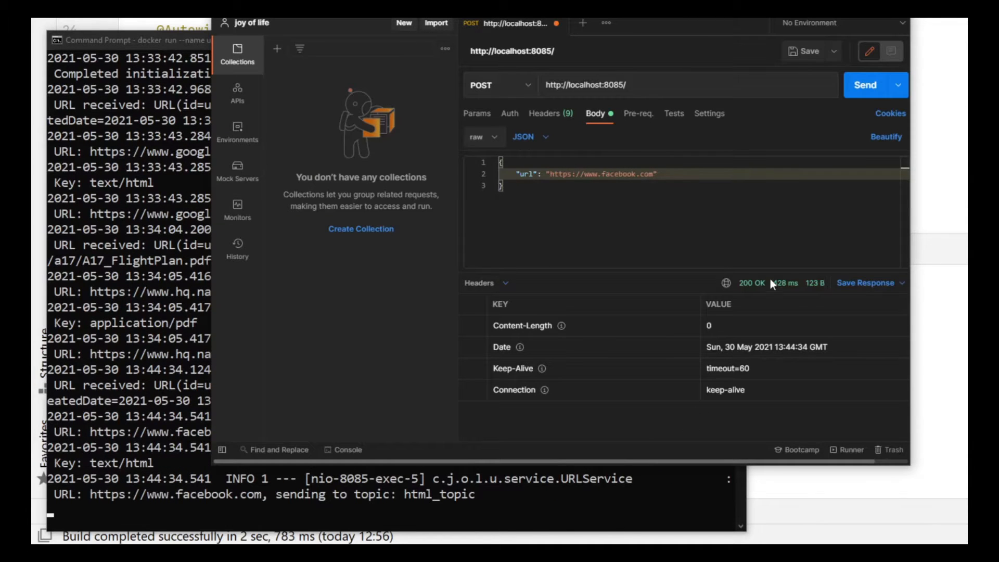
mouse_move(783, 287)
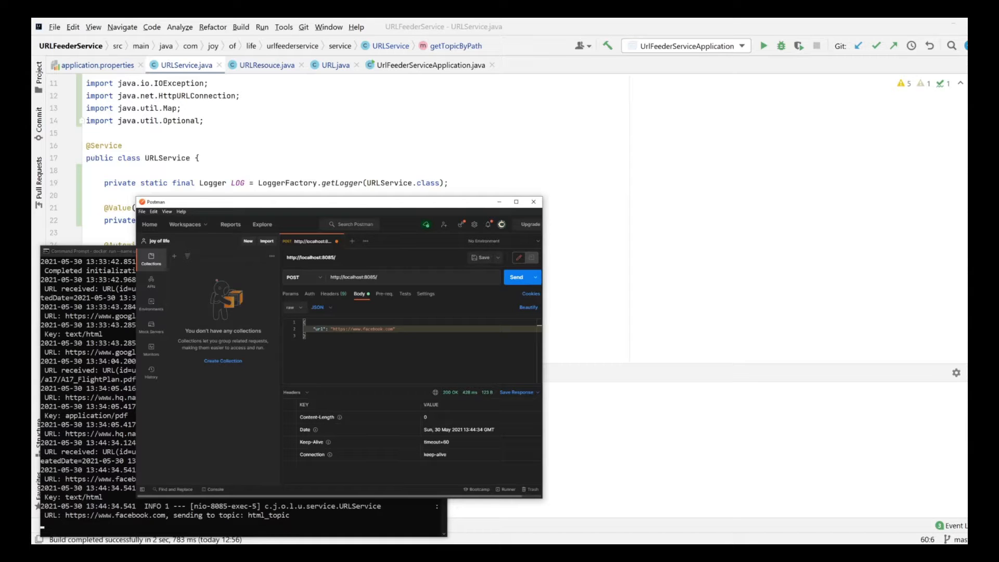
Switch to Firefox and download the apache-jmeter-5.4.1.zip binary from the Apache JMeter download page found in the search results
mouse_move(281, 552)
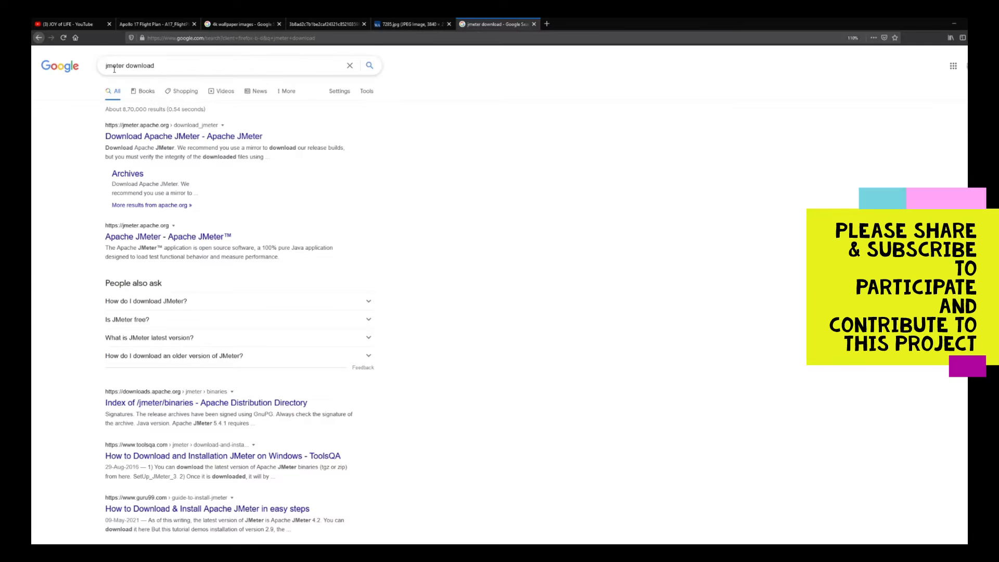
key("ctrl+plus")
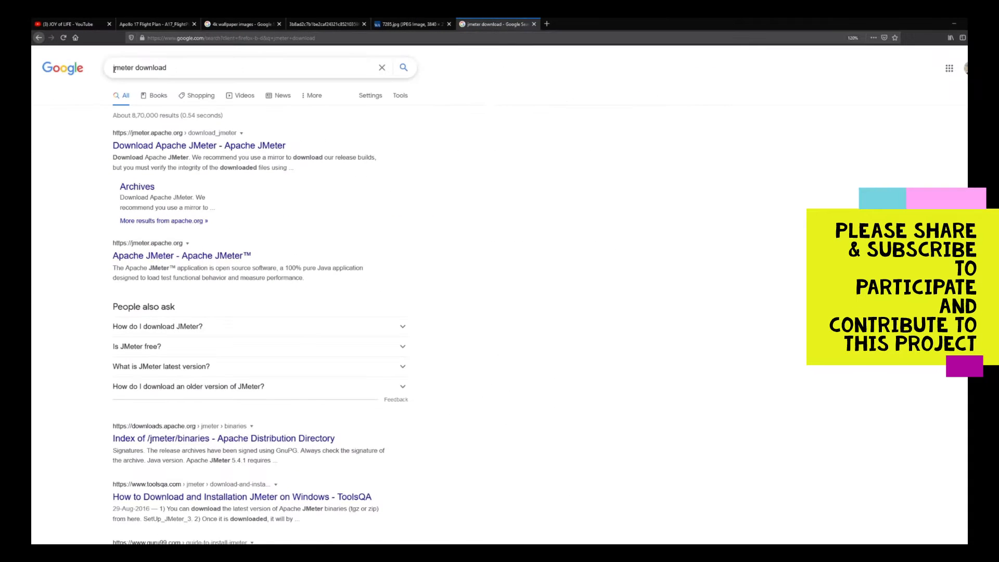
left_click(211, 144)
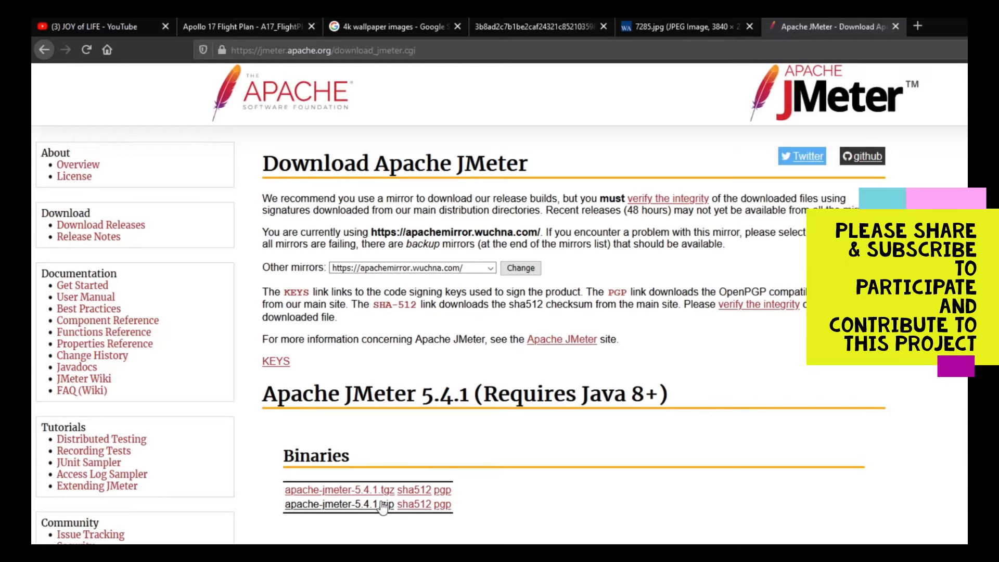
left_click(341, 504)
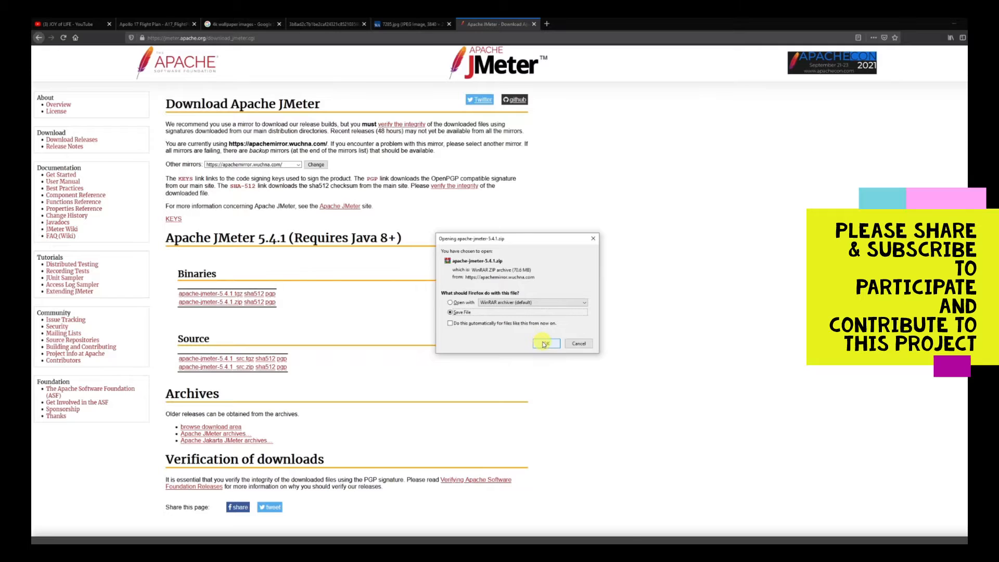
left_click(543, 344)
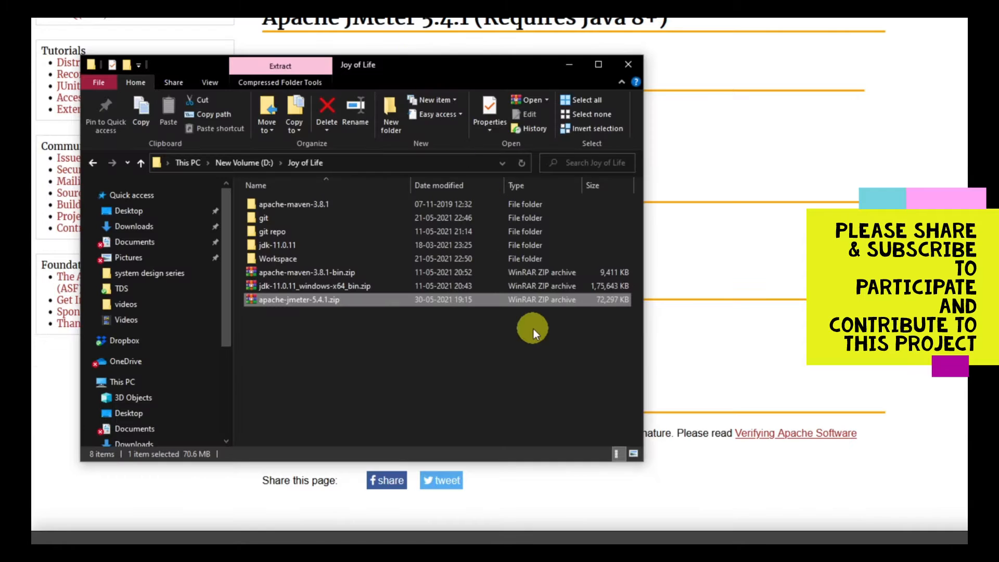
Extract apache-jmeter-5.4.1.zip in the Joy of Life folder and open the extracted apache-jmeter-5.4.1 folder
right_click(314, 300)
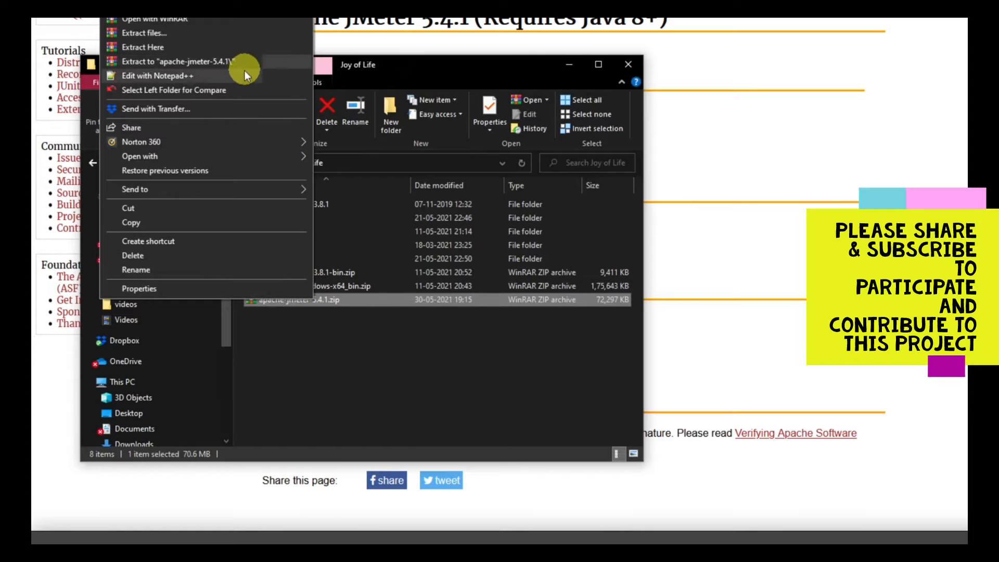
left_click(250, 47)
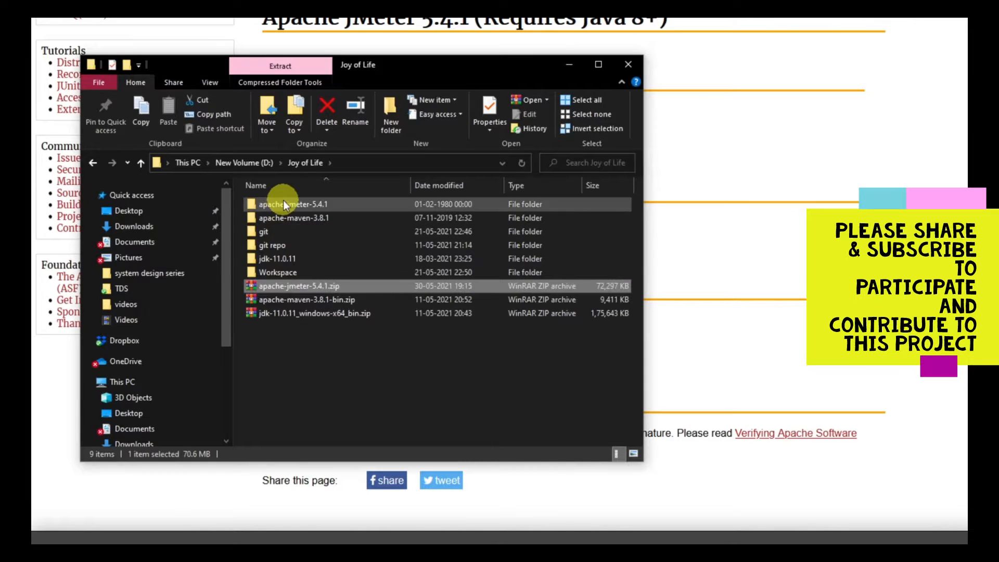
left_click(284, 203)
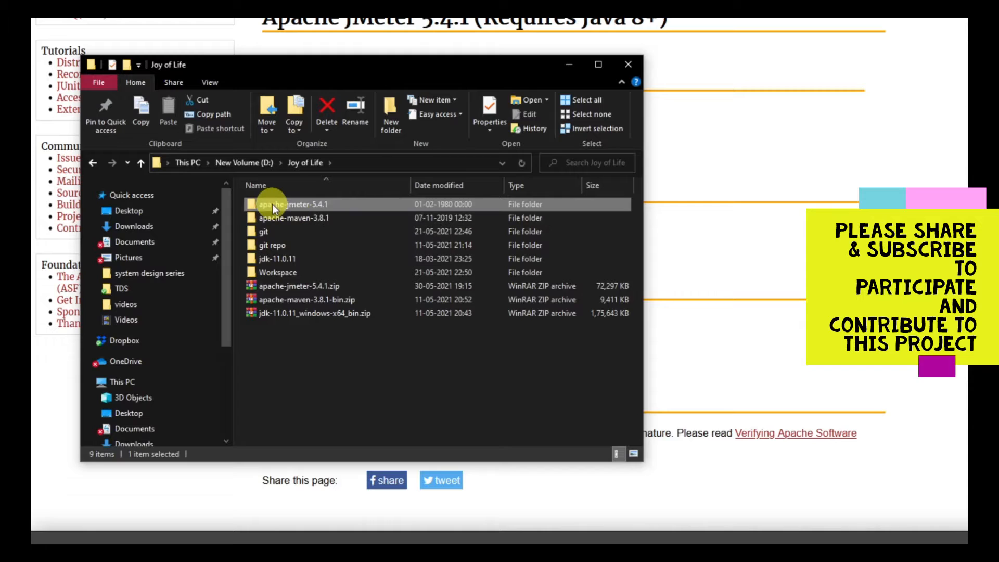
double_click(273, 203)
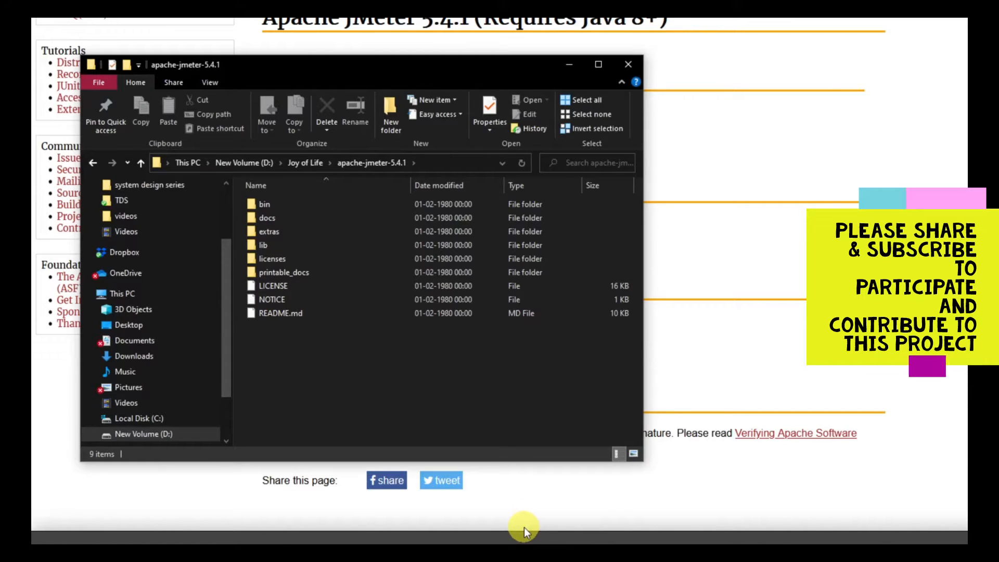
Launch JMeter by running jmeter.bat from the bin directory in a Command Prompt opened at the apache-jmeter-5.4.1 folder
left_click(623, 251)
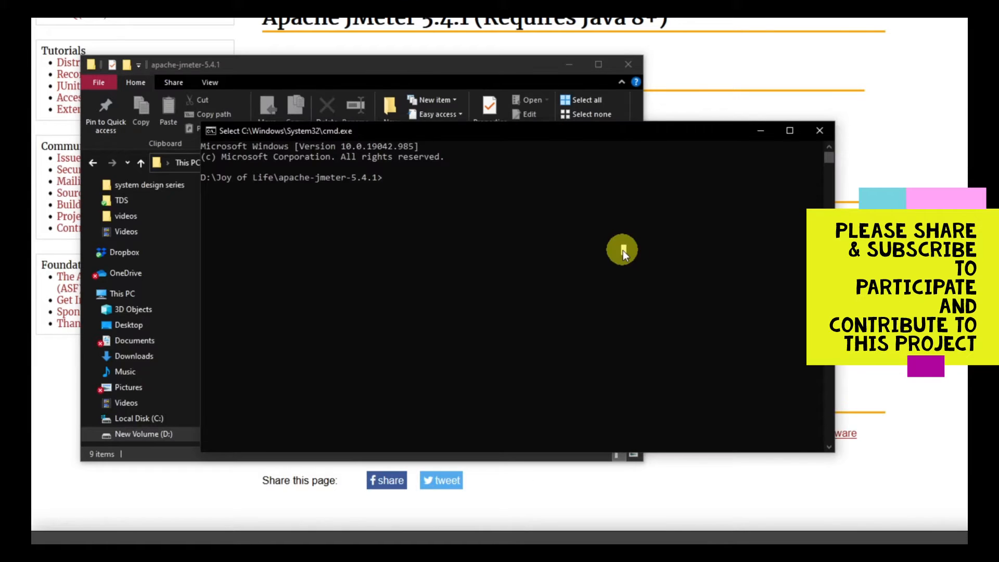
type("cd ")
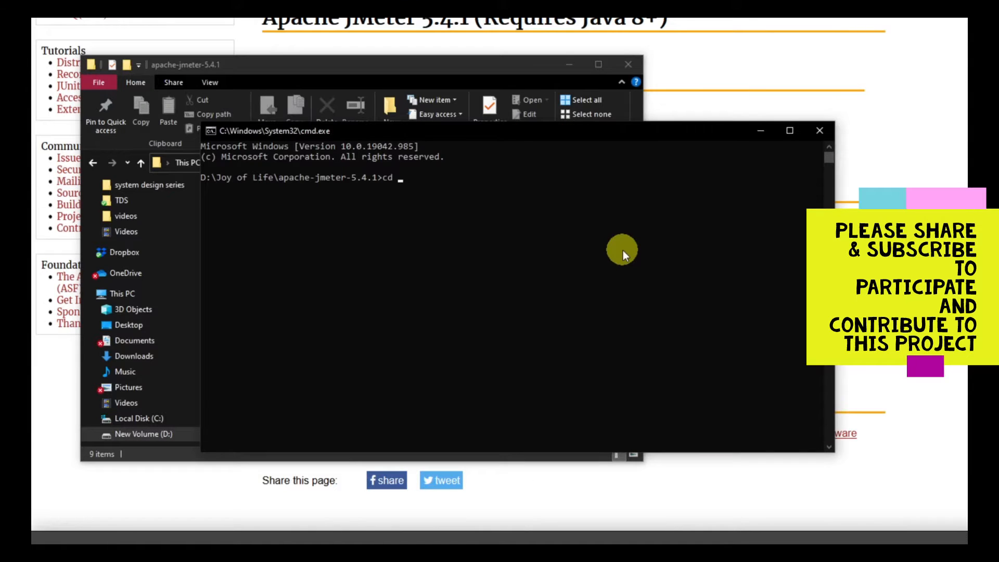
type("bin")
key("Return")
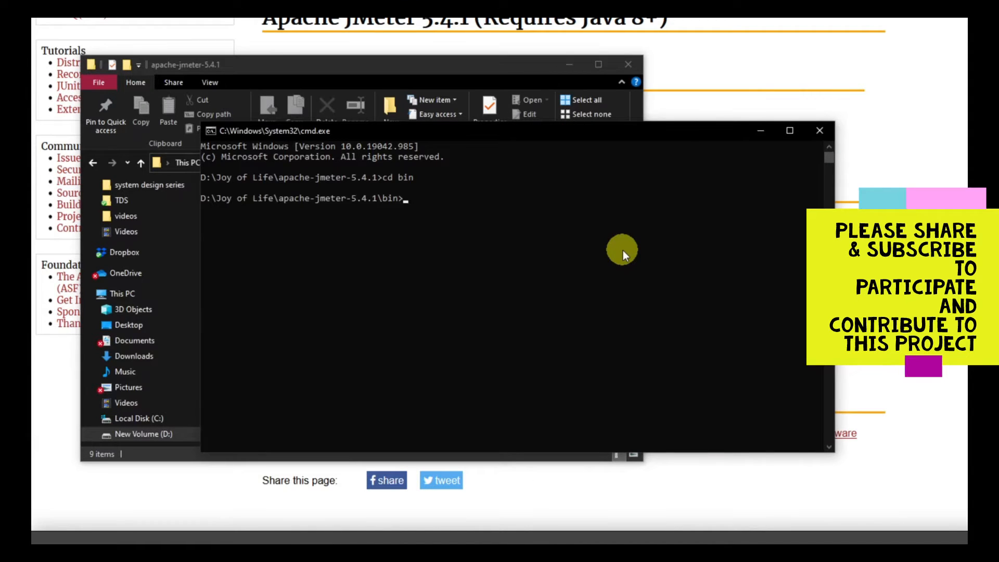
type("jmeter.bat")
key("Return")
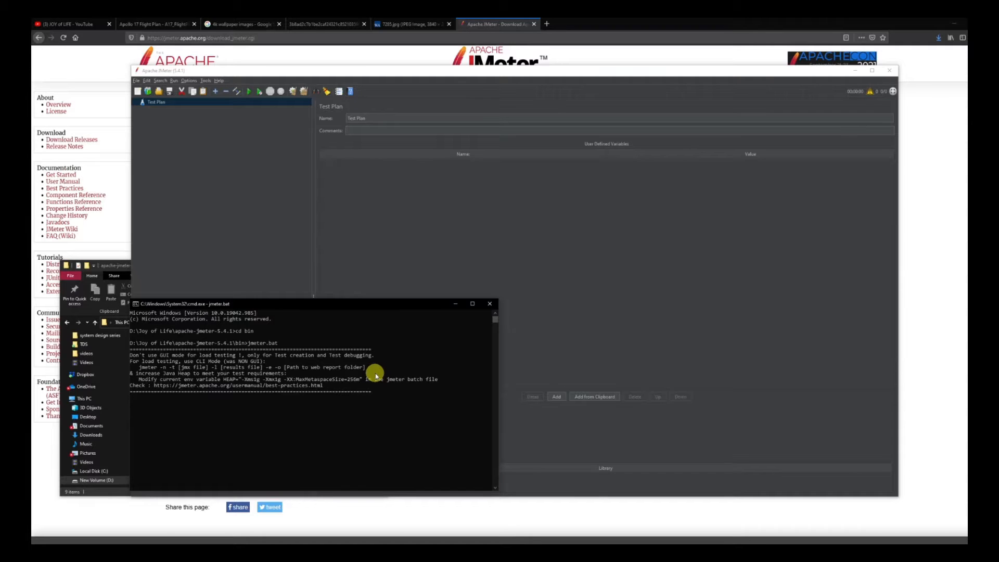
Switch to the JMeter window, resize it, and rename the test plan as URLFeederServiceTest
left_click(439, 251)
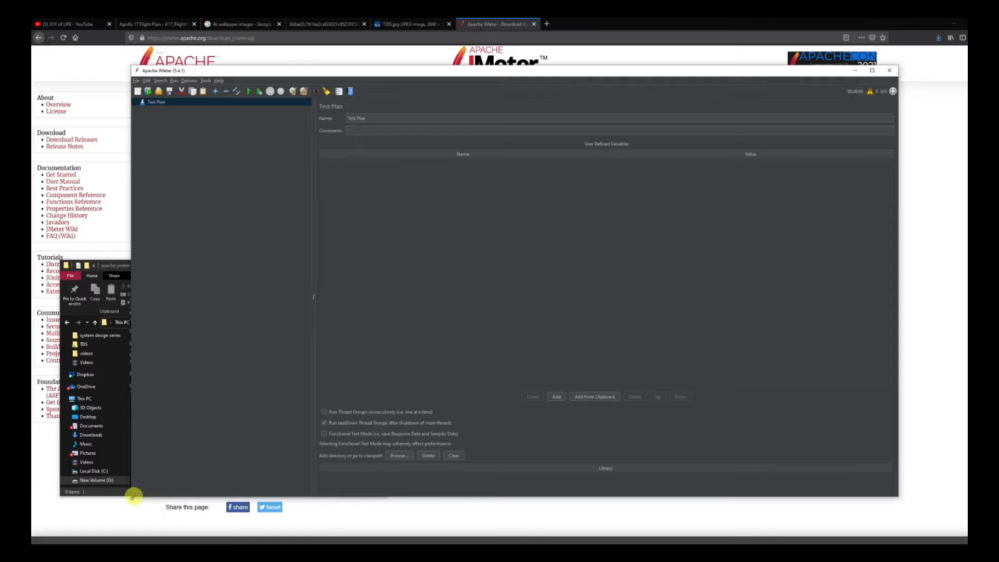
left_click_drag(134, 496, 245, 490)
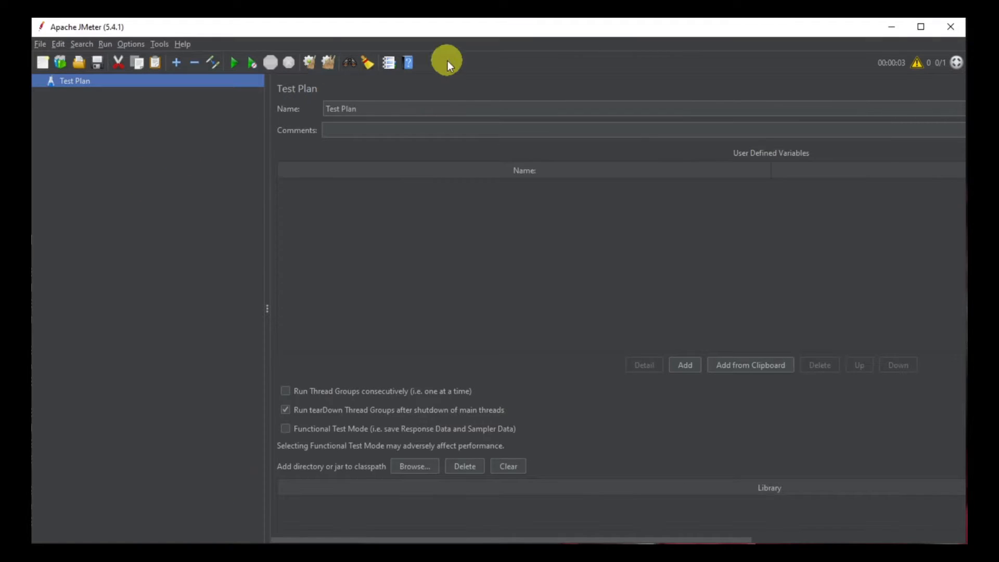
triple_click(346, 108)
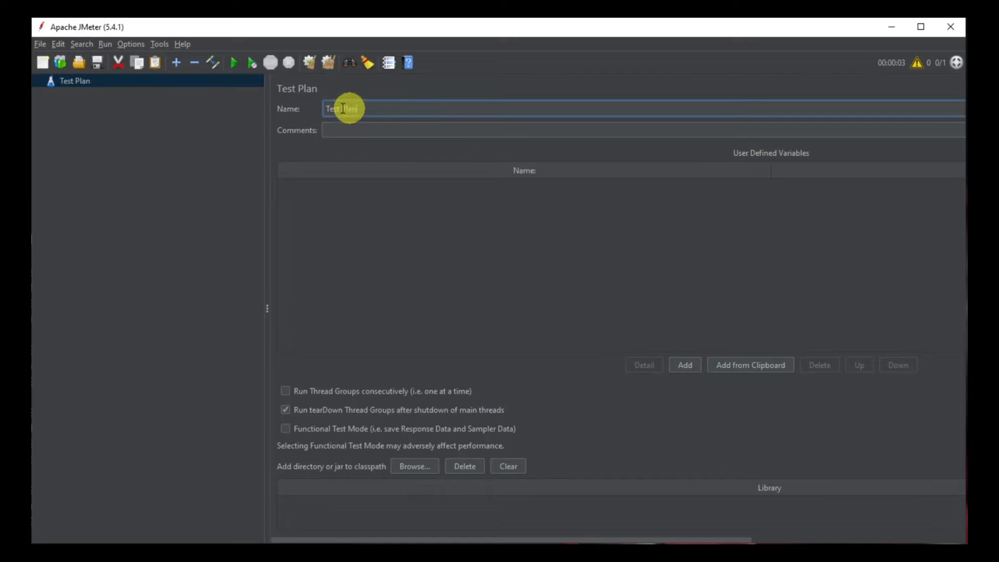
type("URL")
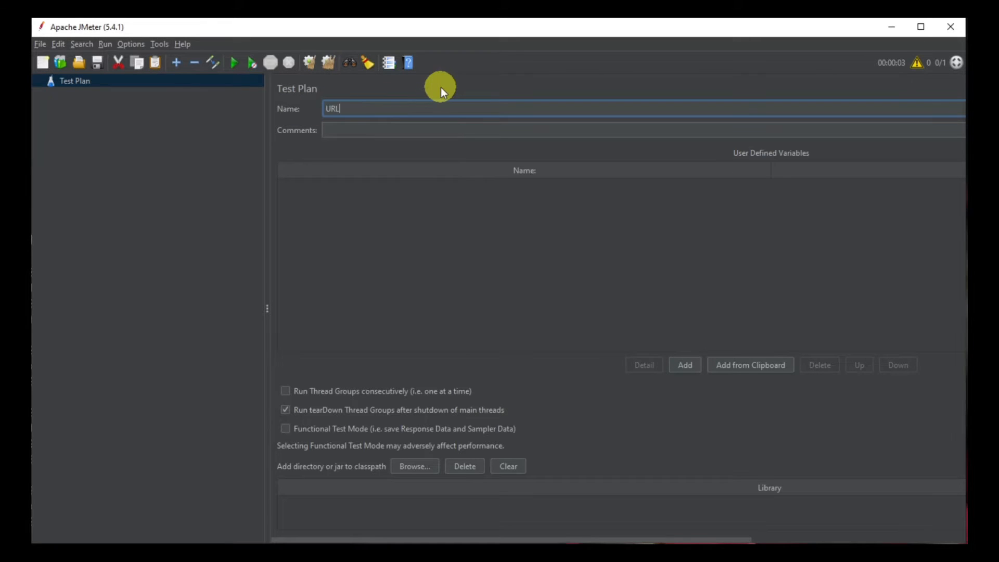
type("FEederServiceTest")
left_click(422, 245)
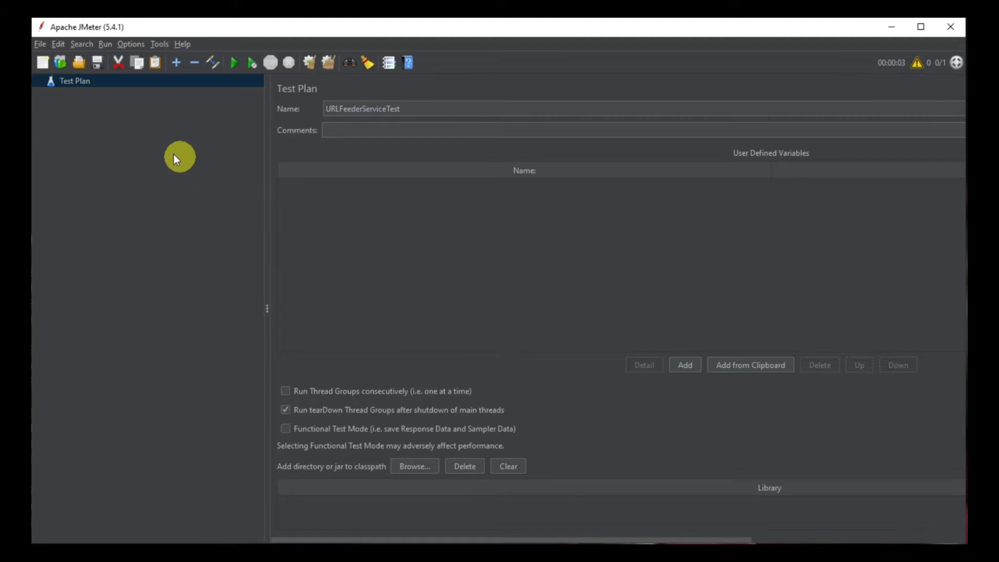
Add a thread group to the URLFeederServiceTest plan and name it POST Endpoint
right_click(83, 82)
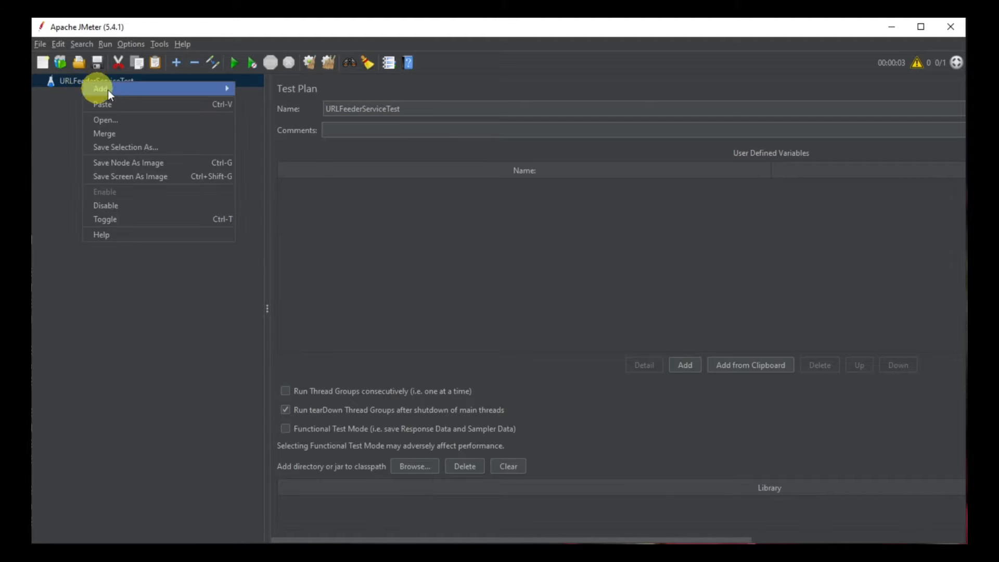
mouse_move(187, 87)
mouse_move(280, 83)
left_click(356, 88)
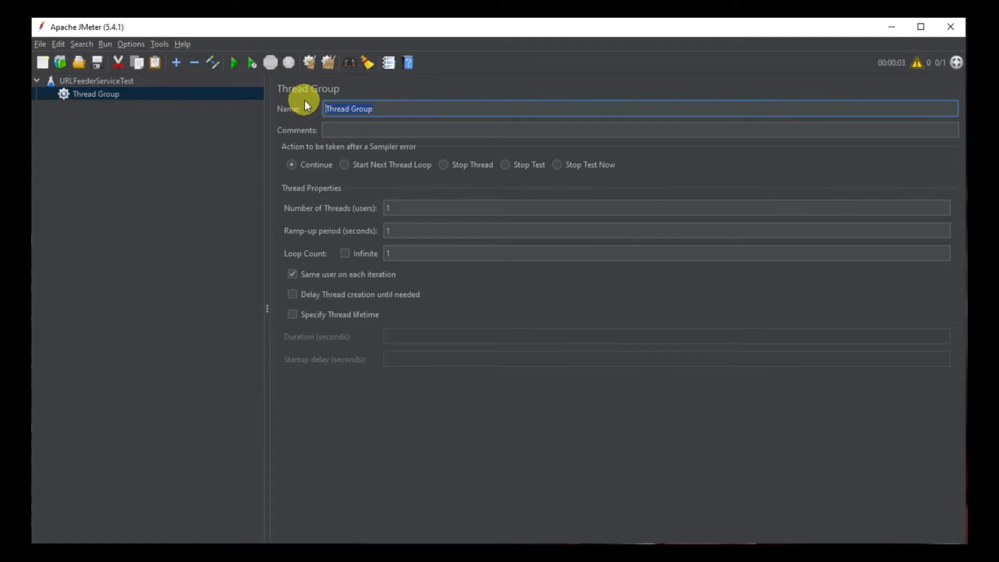
type("POST Endpoint")
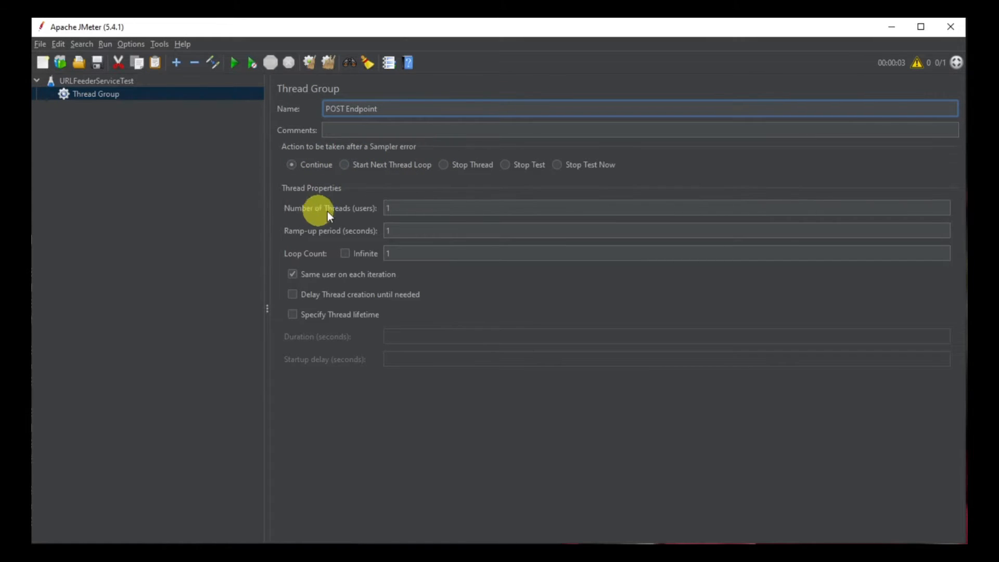
Set the POST Endpoint thread group's loop count to 10
left_click(399, 207)
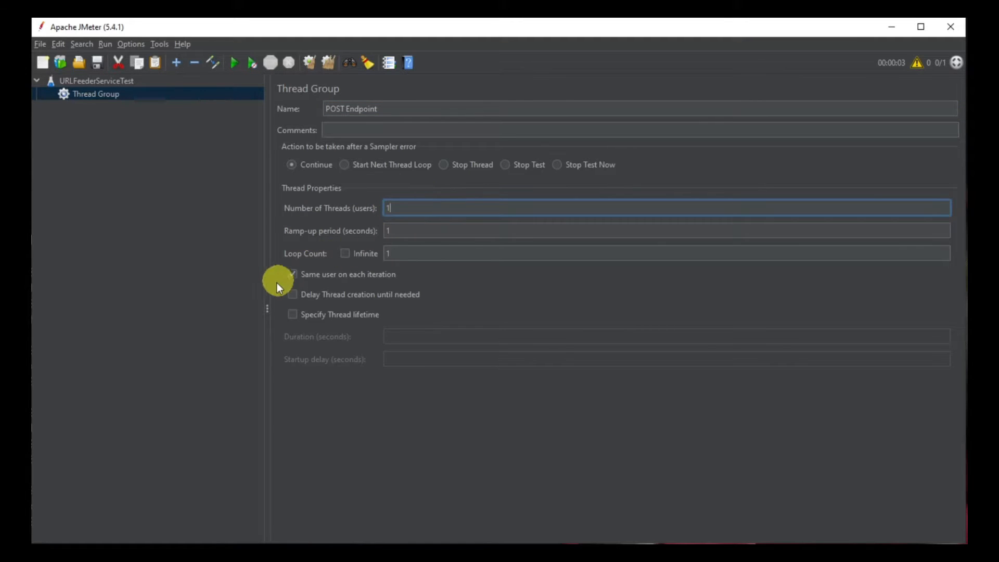
left_click(415, 254)
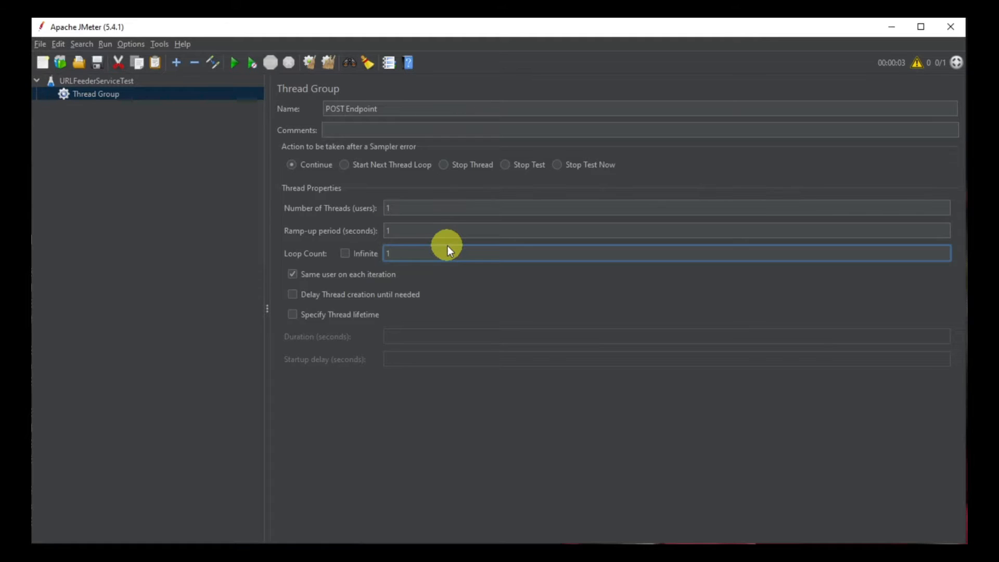
type("0")
Add an HTTP Request sampler to the POST Endpoint thread group
right_click(132, 93)
mouse_move(240, 99)
mouse_move(345, 103)
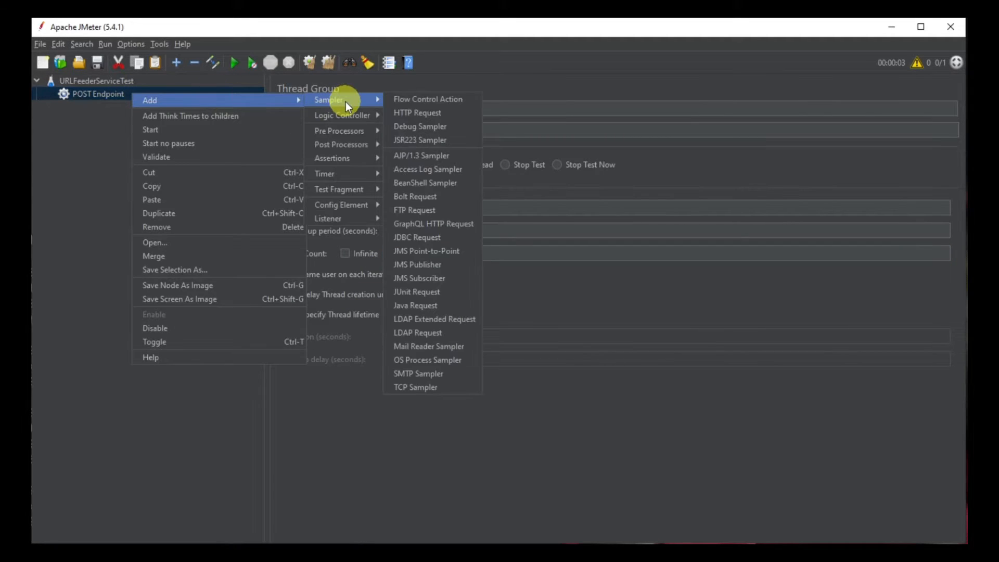
left_click(416, 111)
left_click(353, 194)
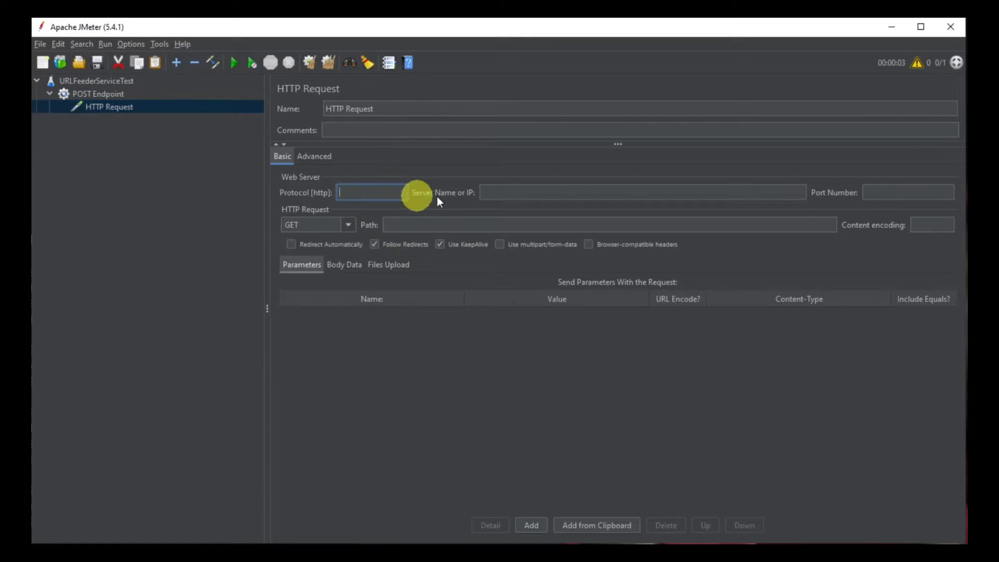
left_click(522, 192)
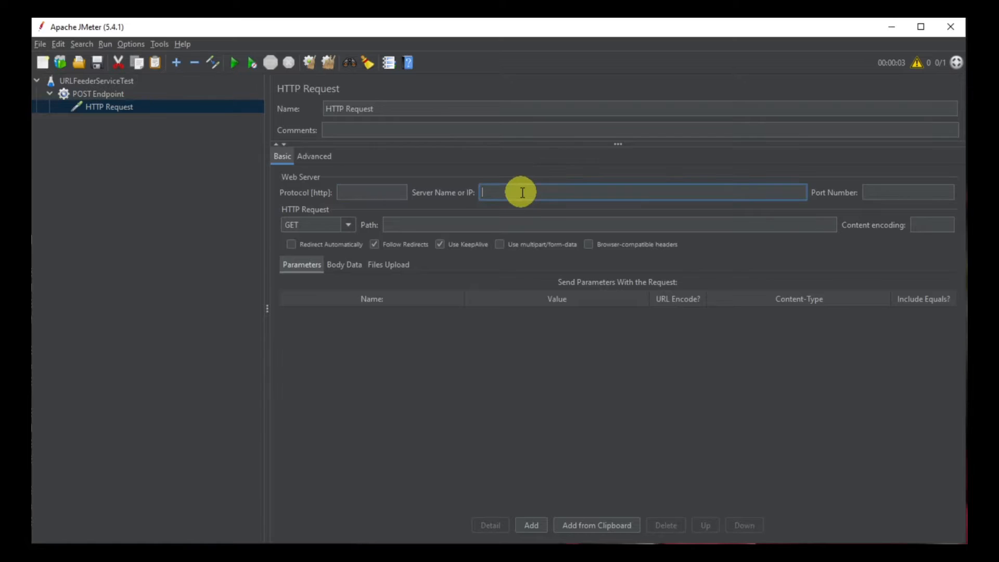
type("localhost")
key("Tab")
type("8085")
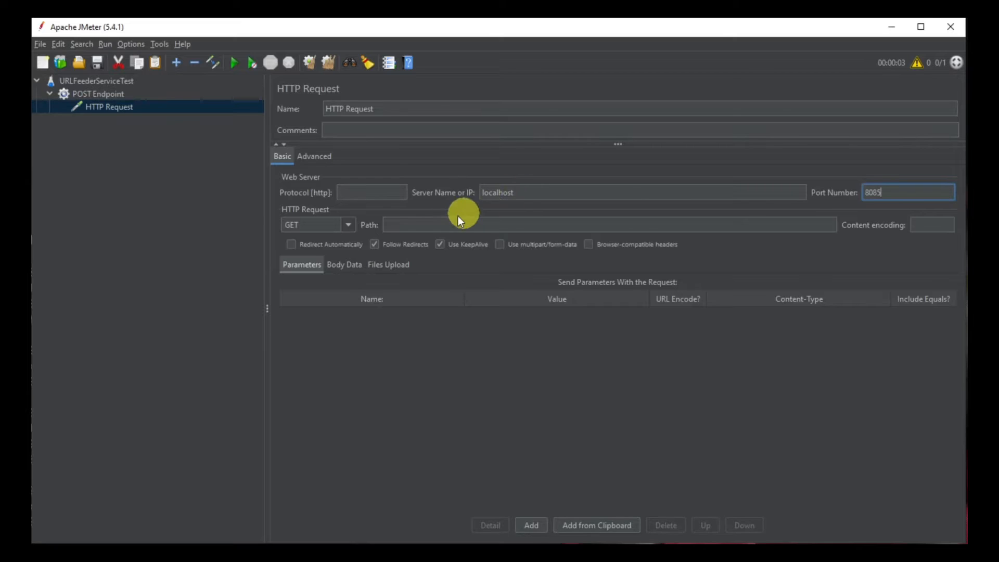
left_click(436, 225)
type("/")
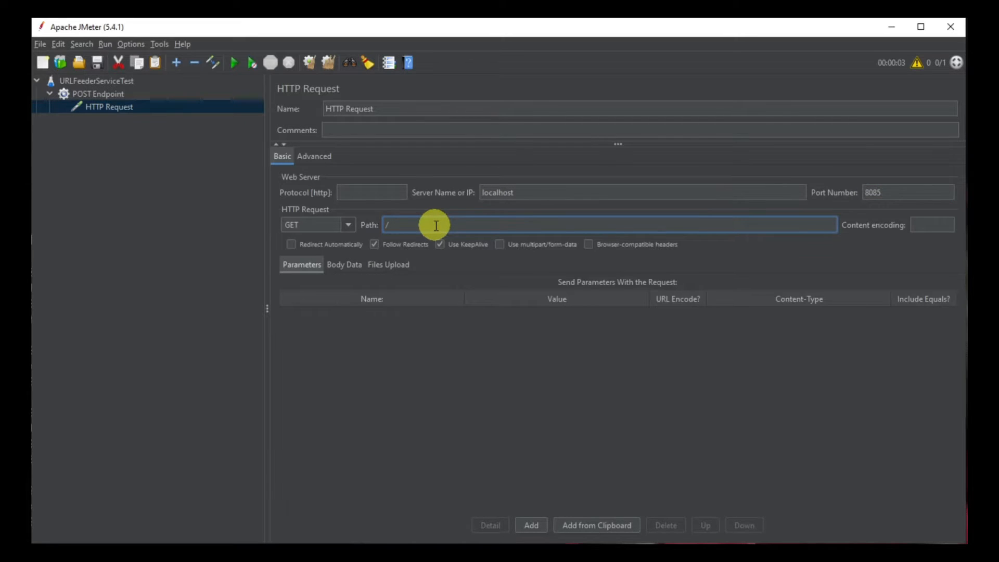
left_click(345, 273)
left_click(386, 331)
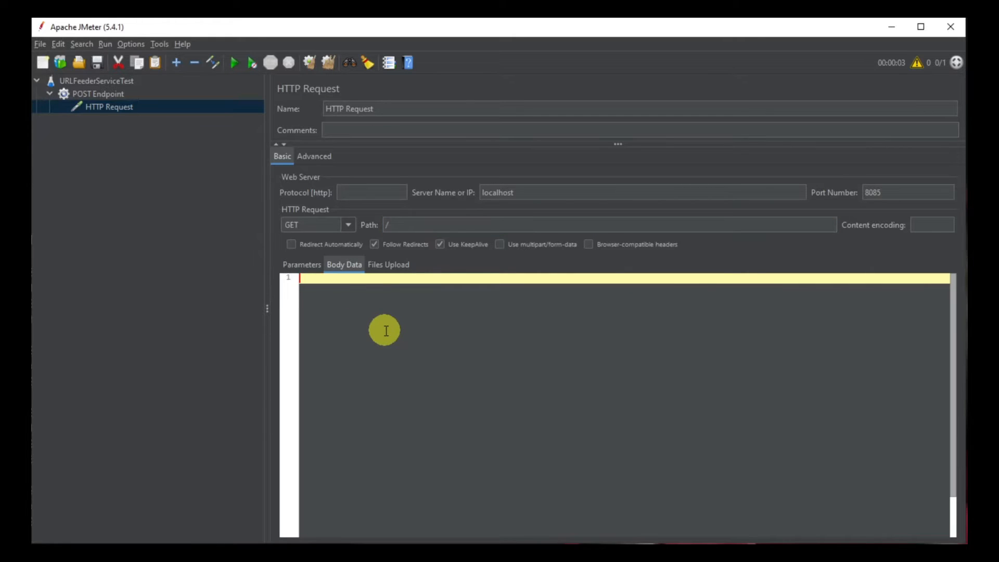
type("{")
key("Return")
key("Return")
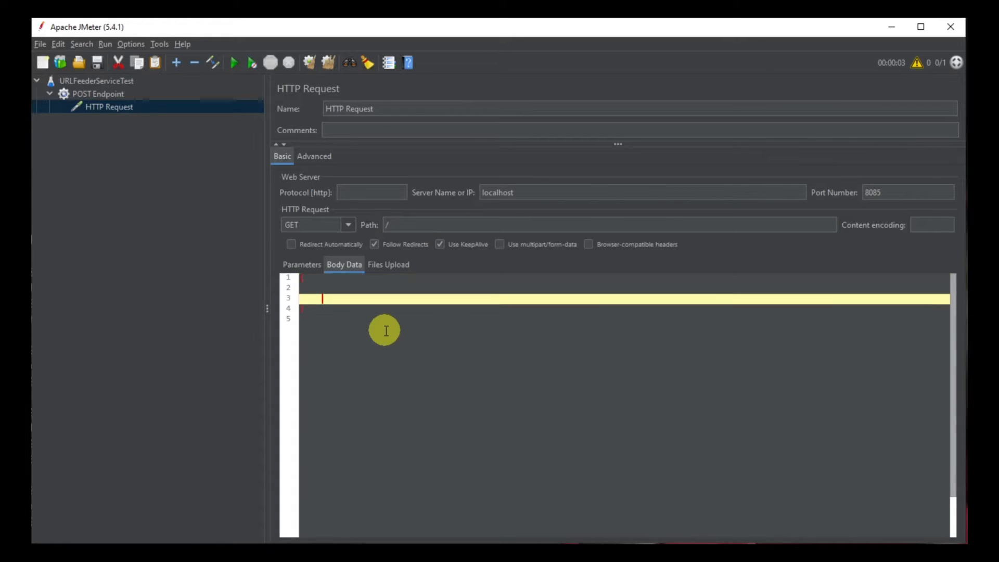
type("url: 'http://www.google.com")
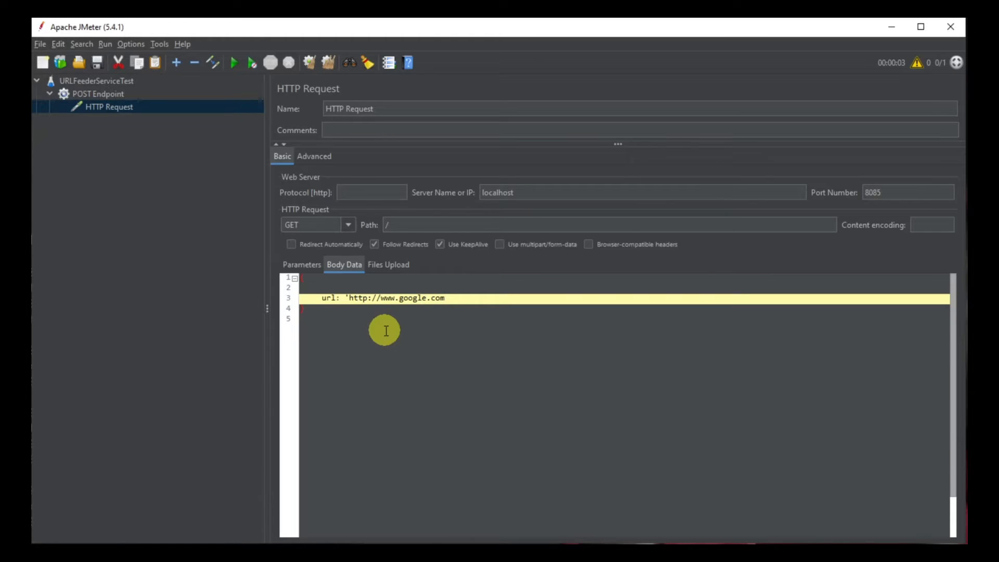
left_click(361, 288)
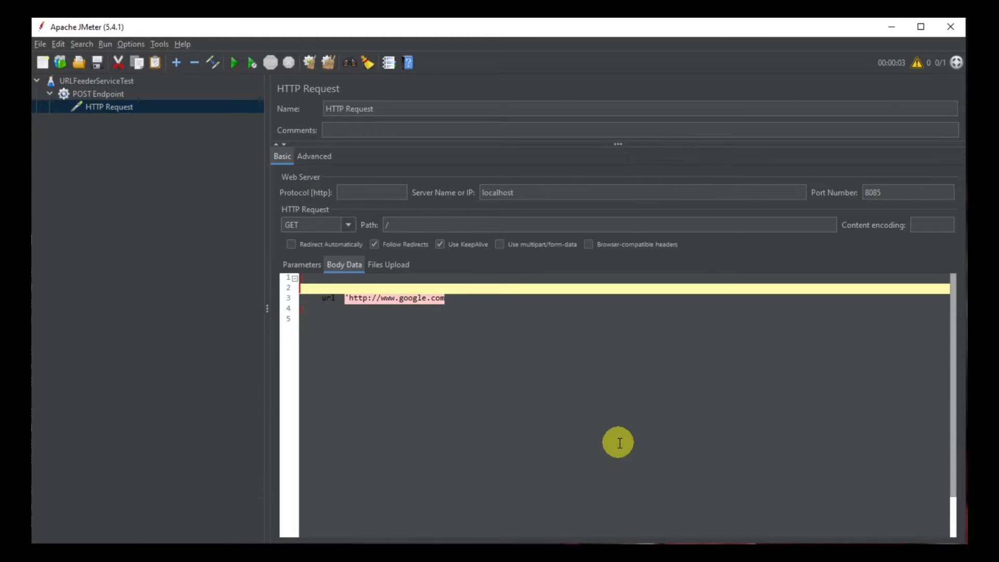
key("BackSpace")
left_click(468, 309)
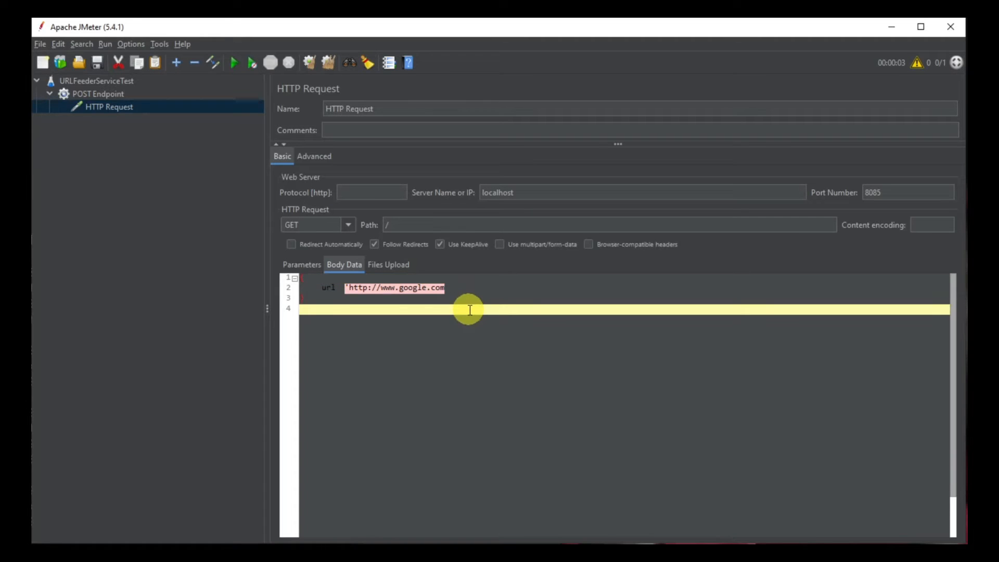
left_click(500, 287)
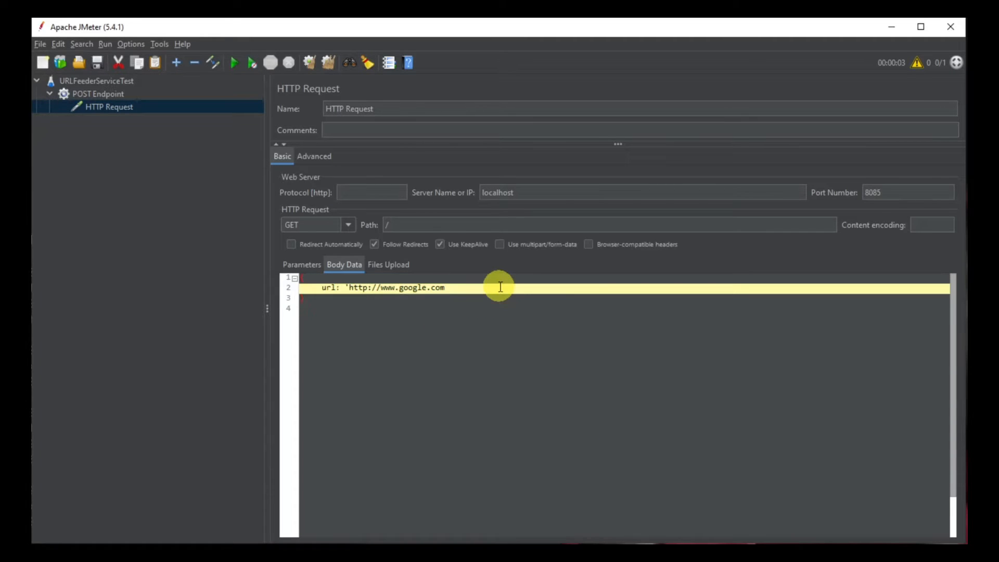
type("'")
left_click(458, 363)
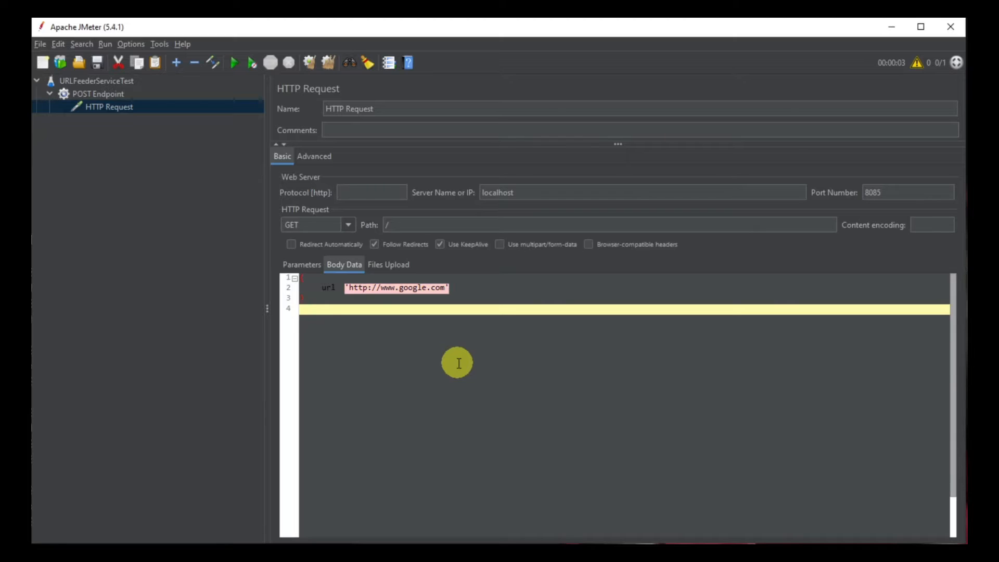
Enclose the url key in the HTTP Request's body data in single quotes
left_click(322, 289)
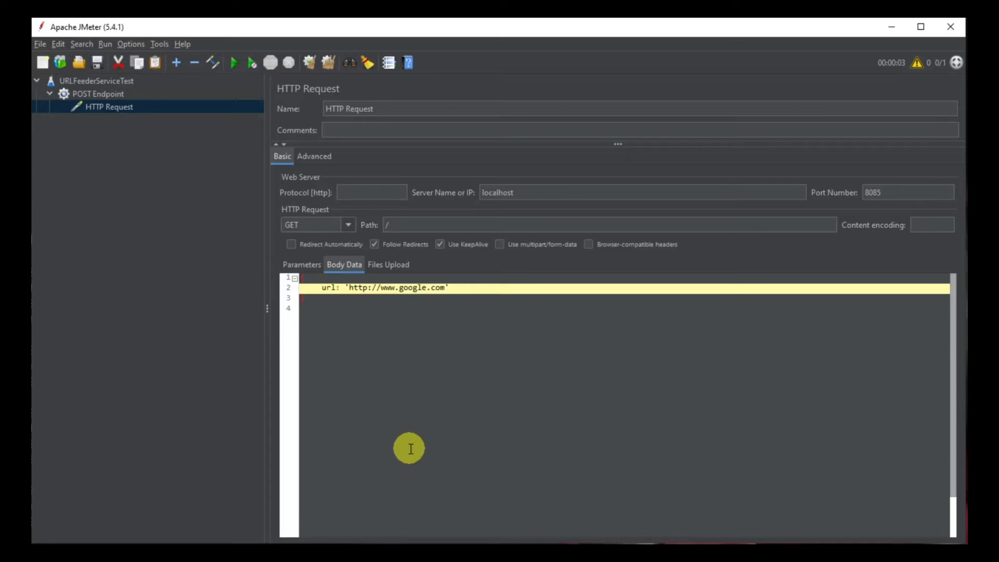
type("'")
key("Right")
key("Right")
key("Right")
type("'")
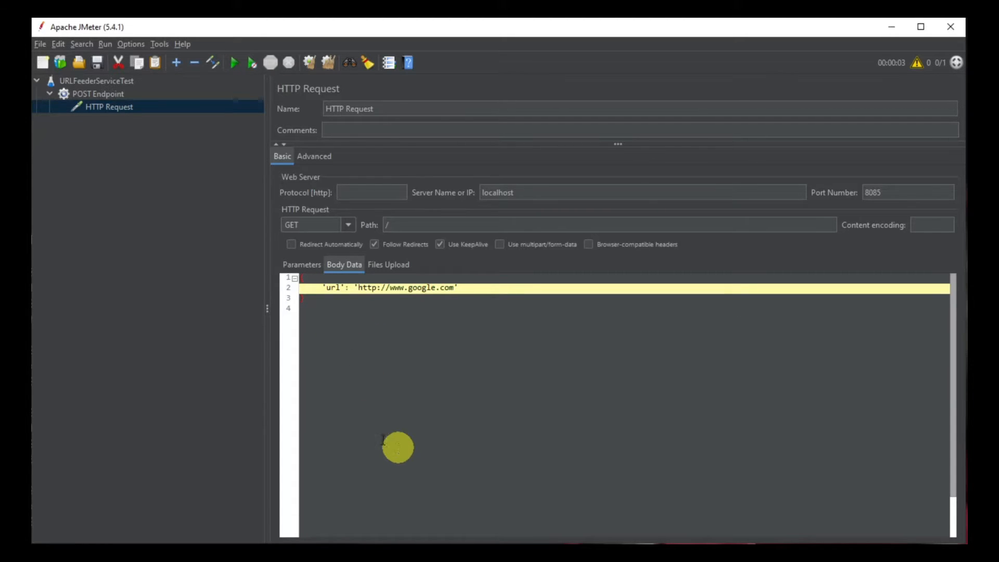
Add an HTTP Header Manager config element to the HTTP Request
left_click(123, 110)
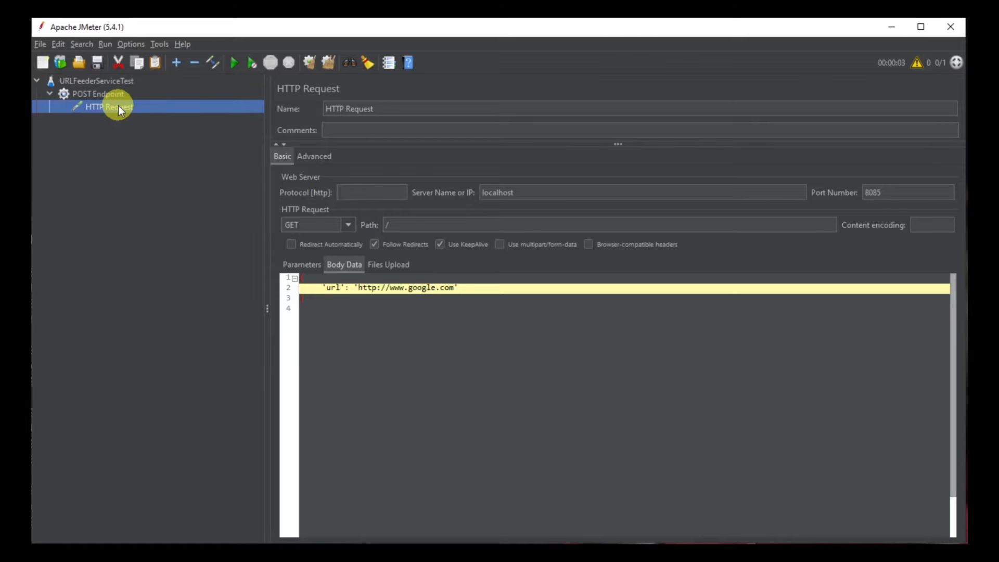
right_click(118, 106)
mouse_move(193, 113)
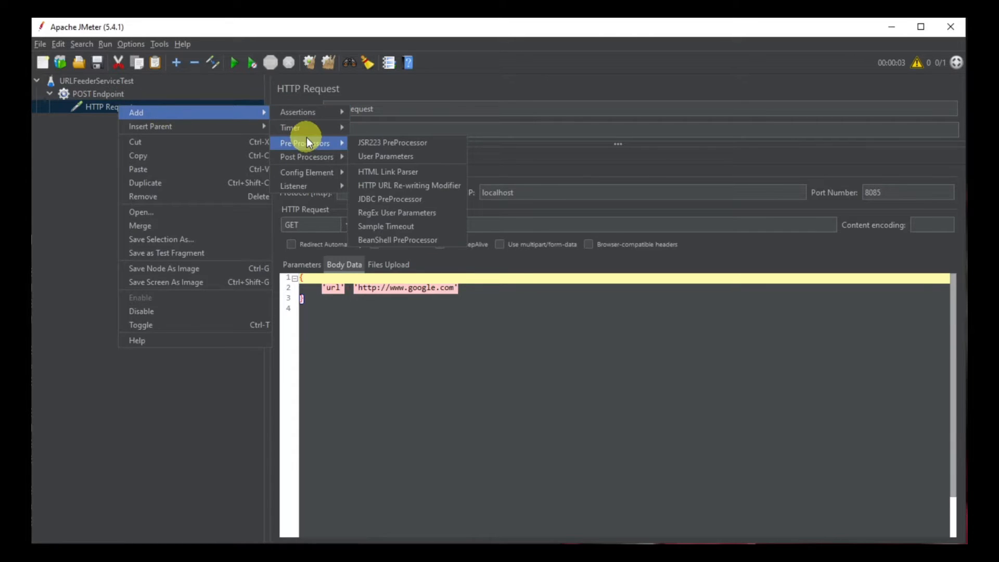
mouse_move(308, 172)
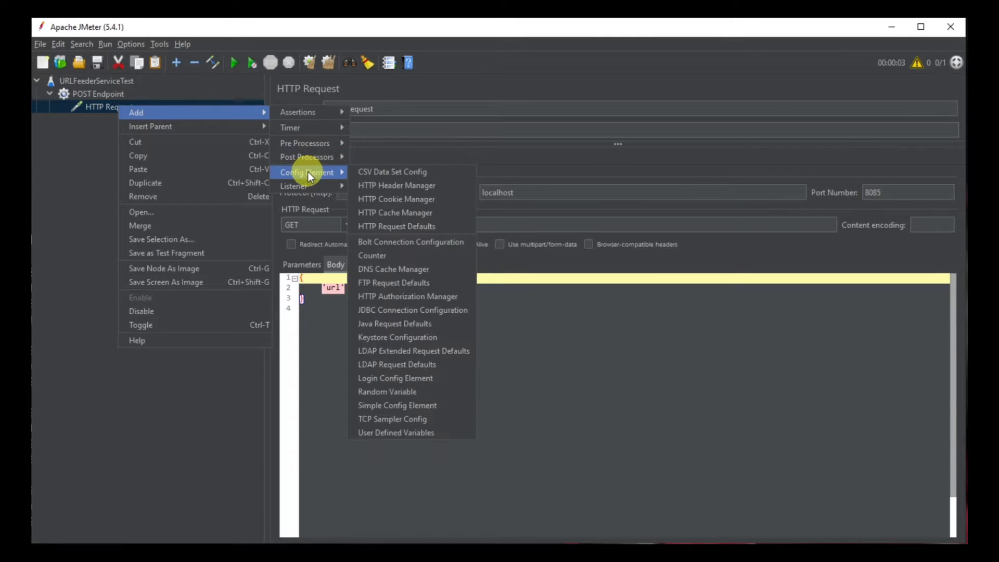
left_click(414, 185)
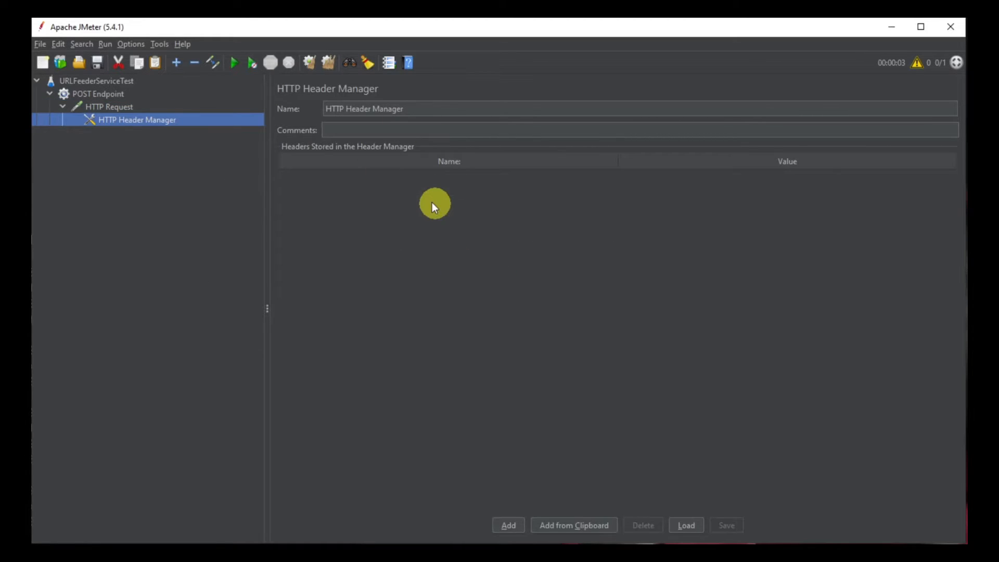
Add a Content-Type header with the value application/json to the HTTP Header Manager
left_click(508, 525)
double_click(326, 177)
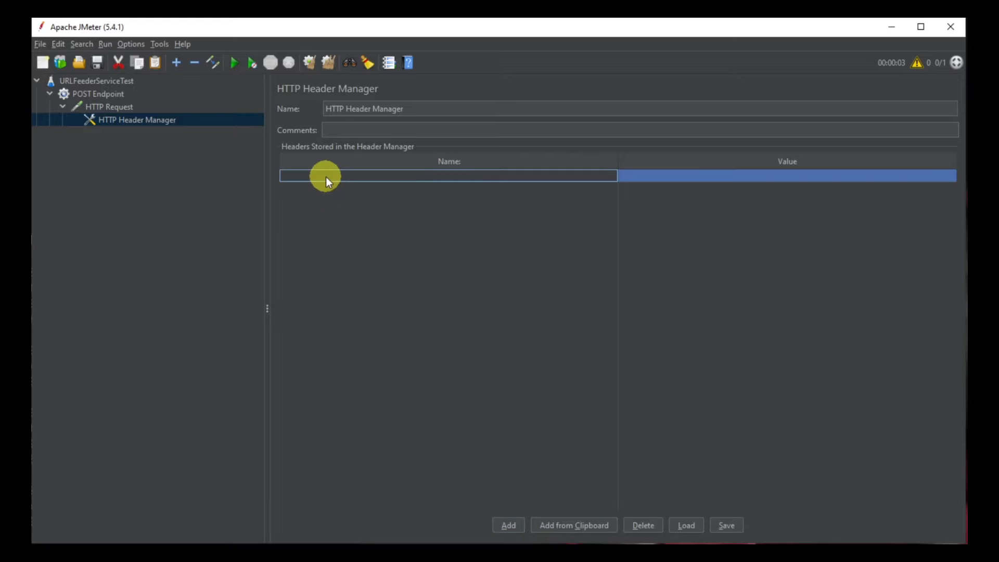
type("Con")
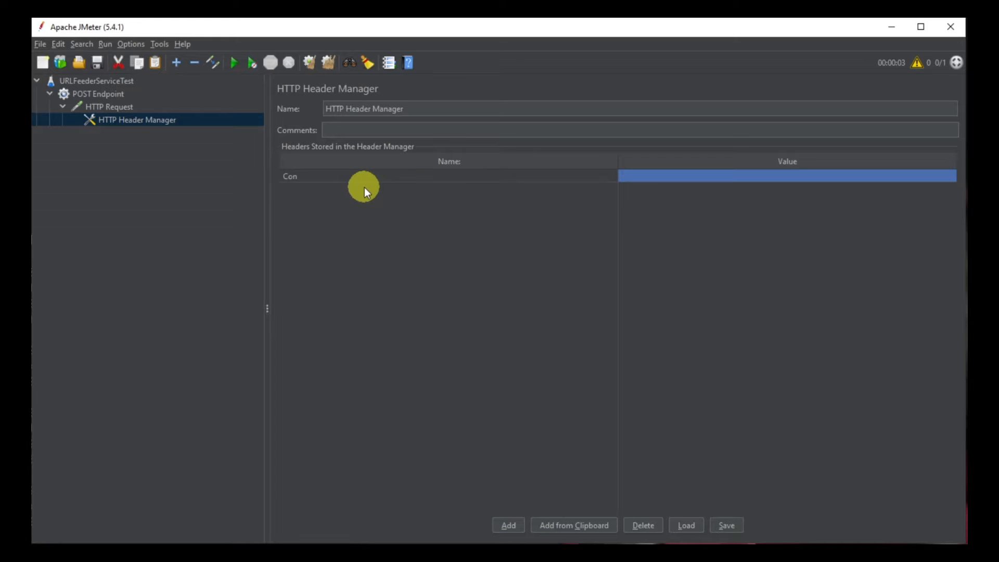
type("tent-Type")
double_click(657, 179)
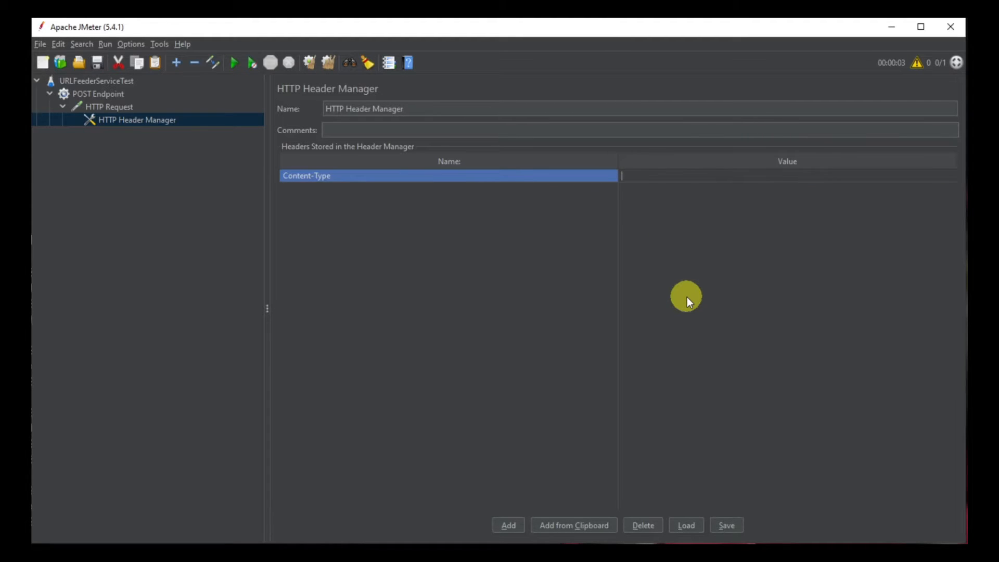
type("application/json")
key("Return")
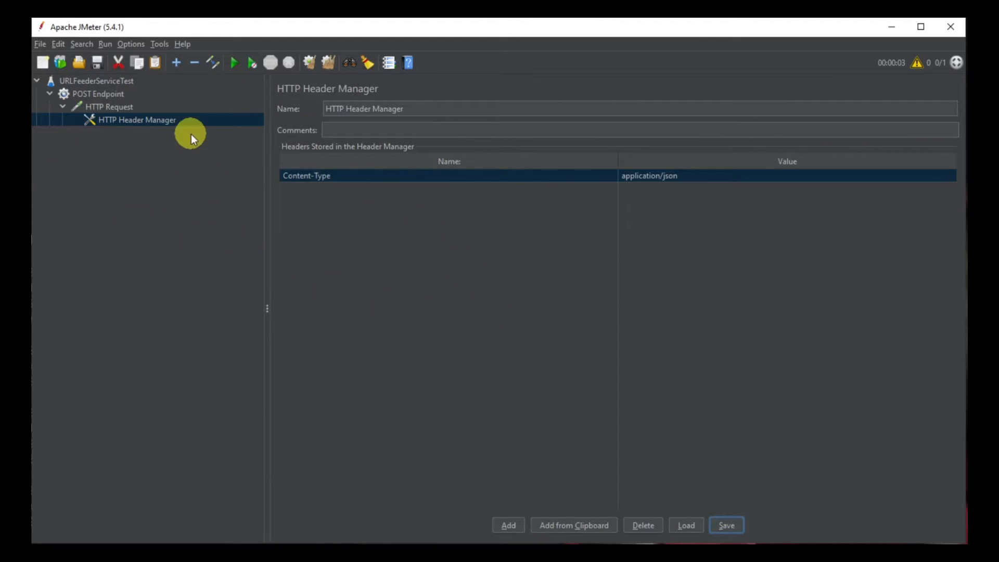
Add a View Results in Table listener to the URLFeederServiceTest plan
left_click(99, 82)
right_click(99, 83)
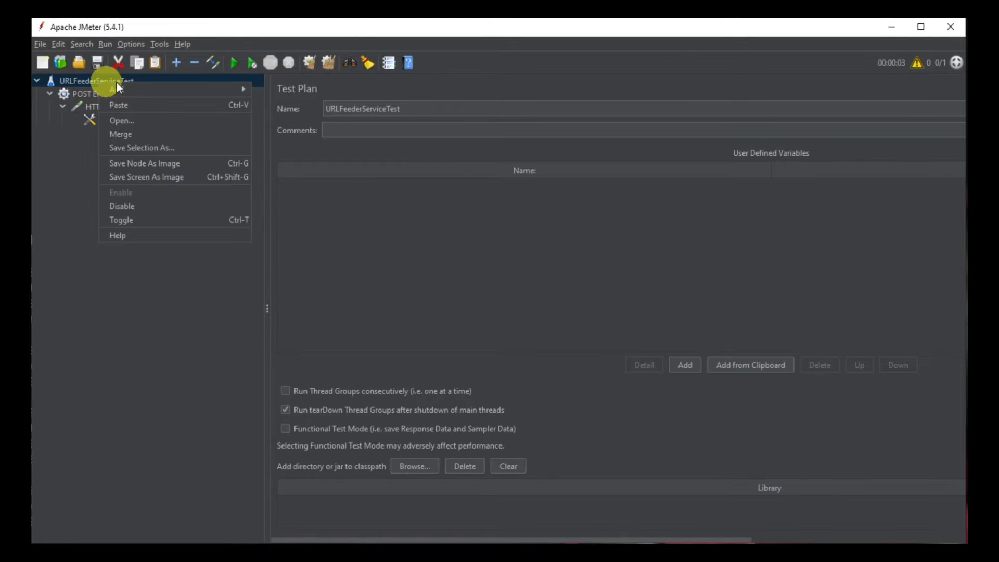
mouse_move(211, 86)
mouse_move(274, 86)
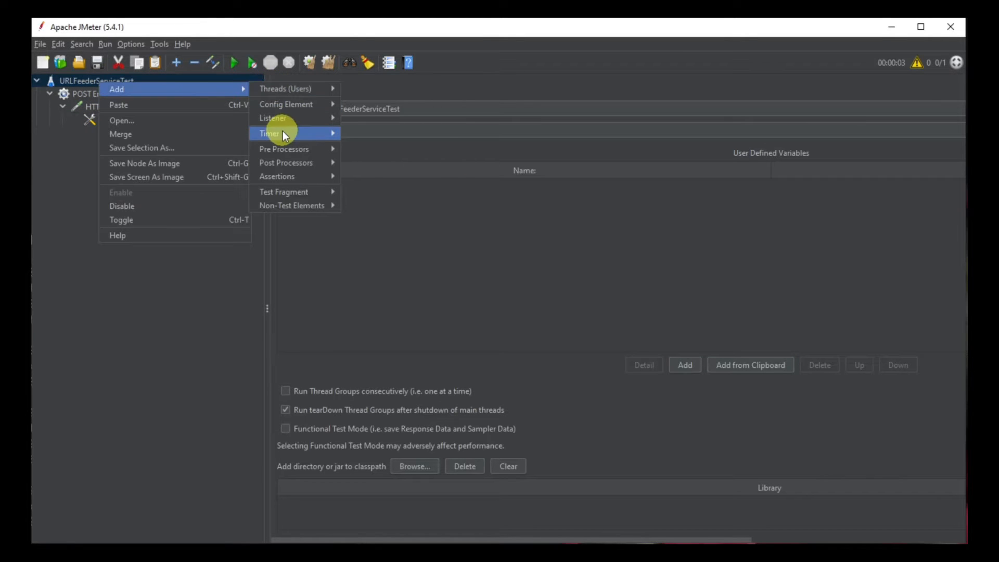
mouse_move(298, 119)
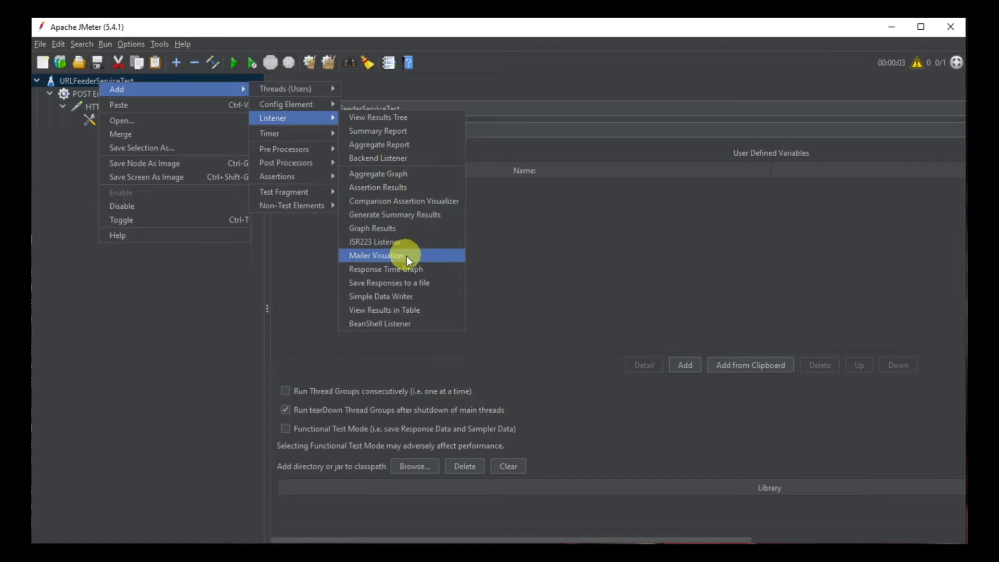
left_click(413, 310)
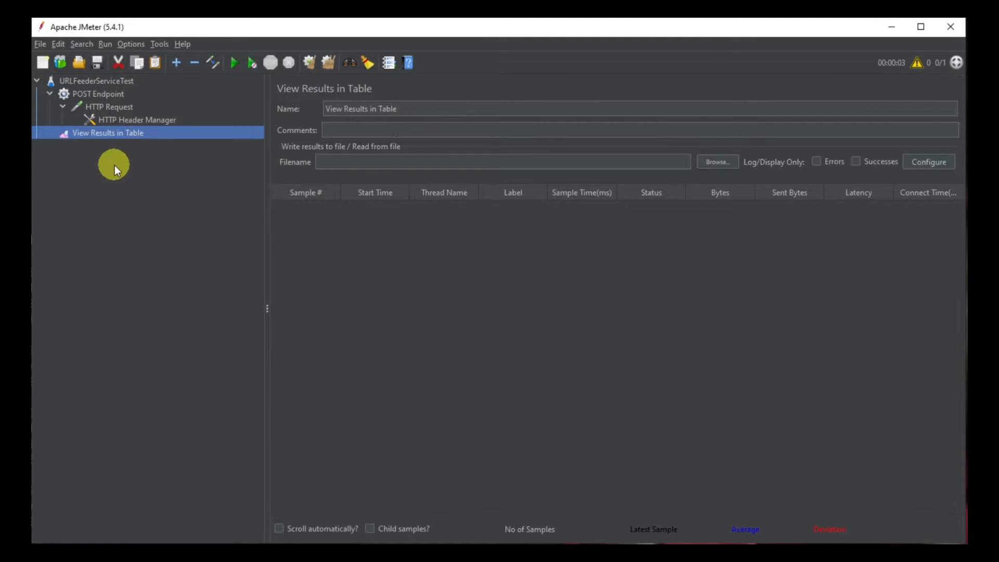
Change the HTTP Request's method to POST
left_click(113, 106)
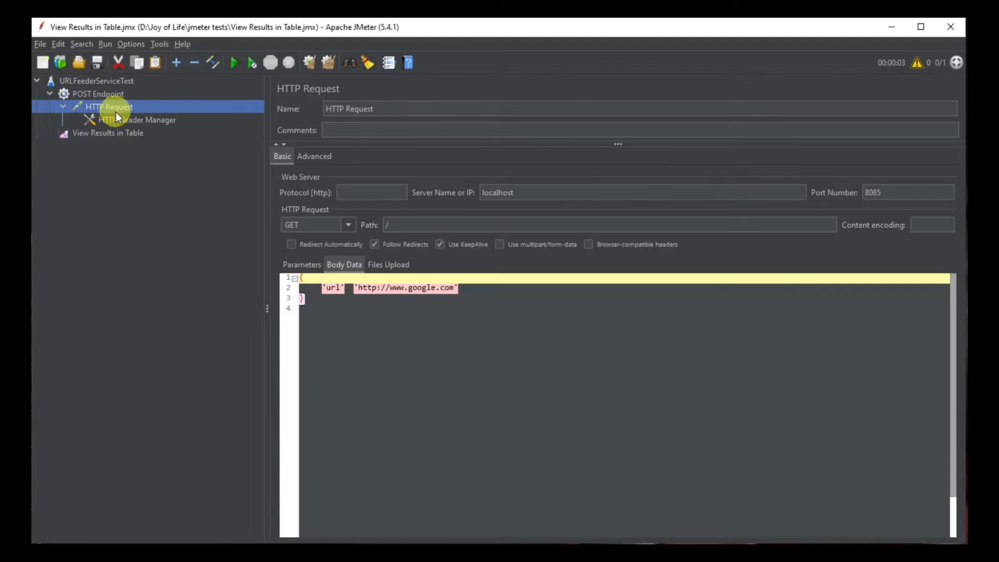
left_click(347, 224)
left_click(317, 253)
left_click(490, 416)
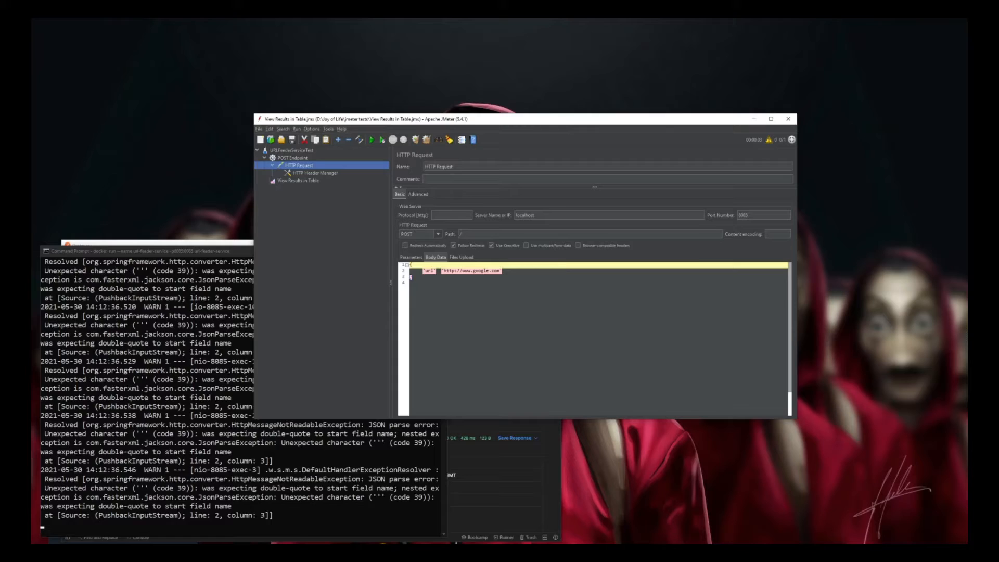
left_click(383, 552)
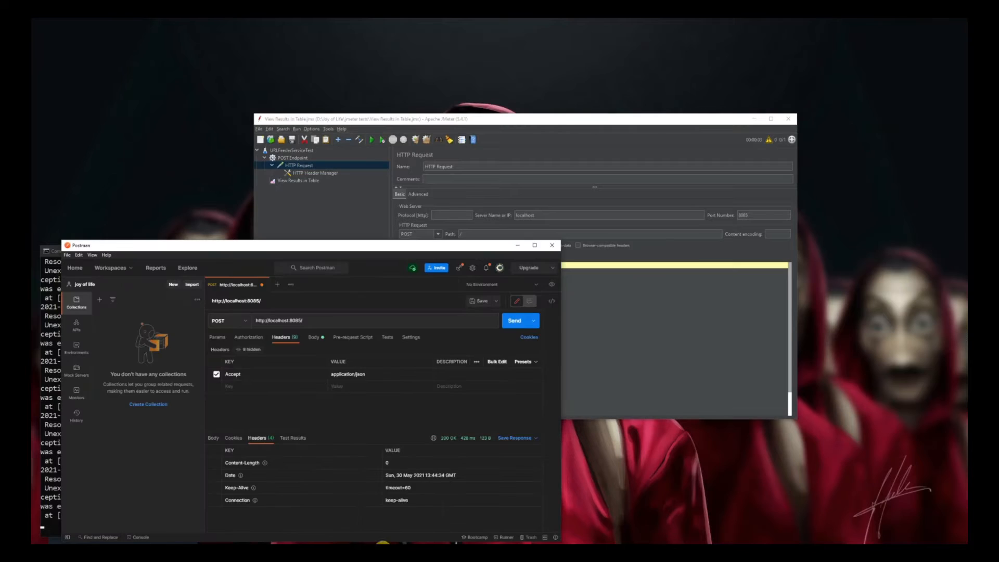
left_click(312, 338)
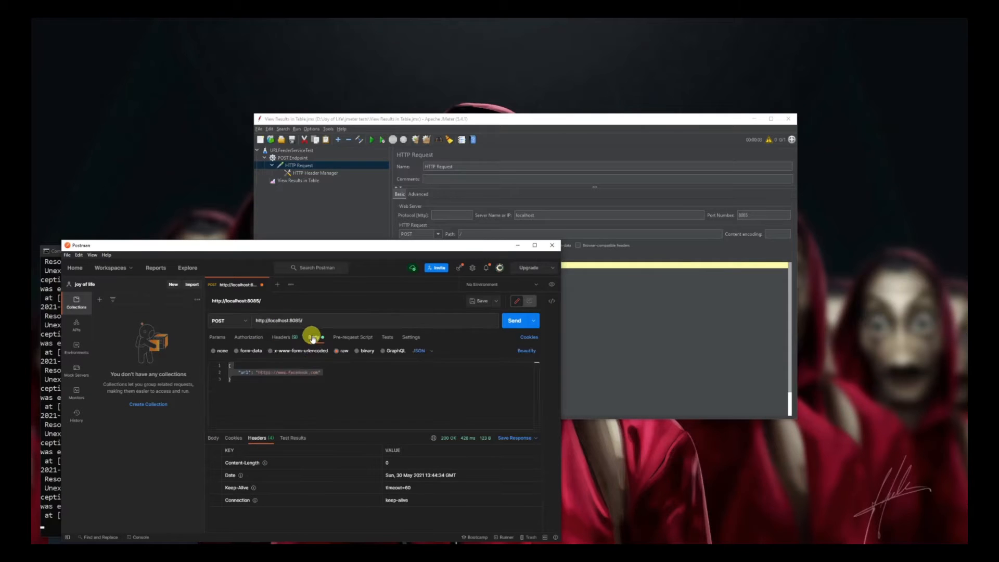
left_click(264, 387)
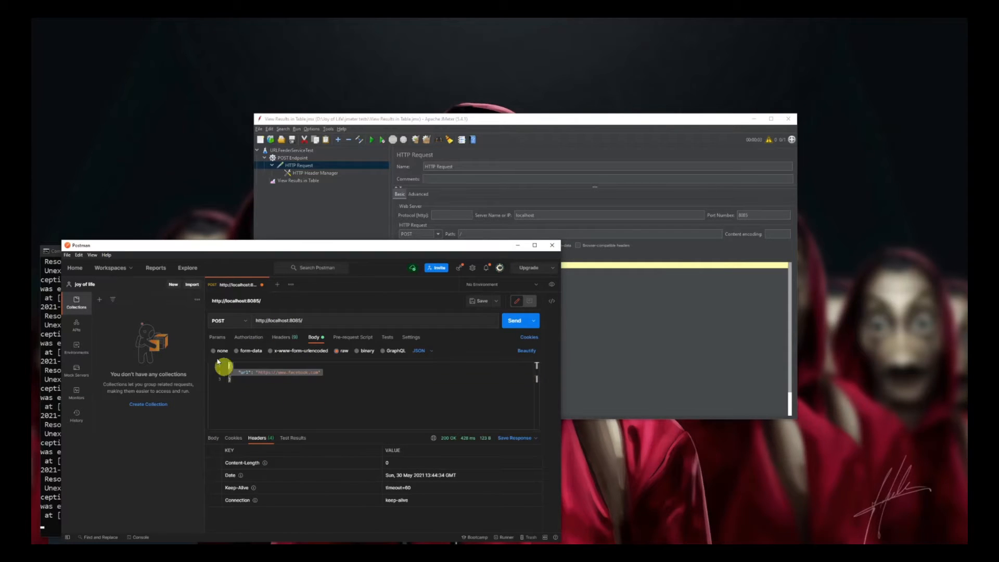
left_click(680, 381)
key("ctrl+a")
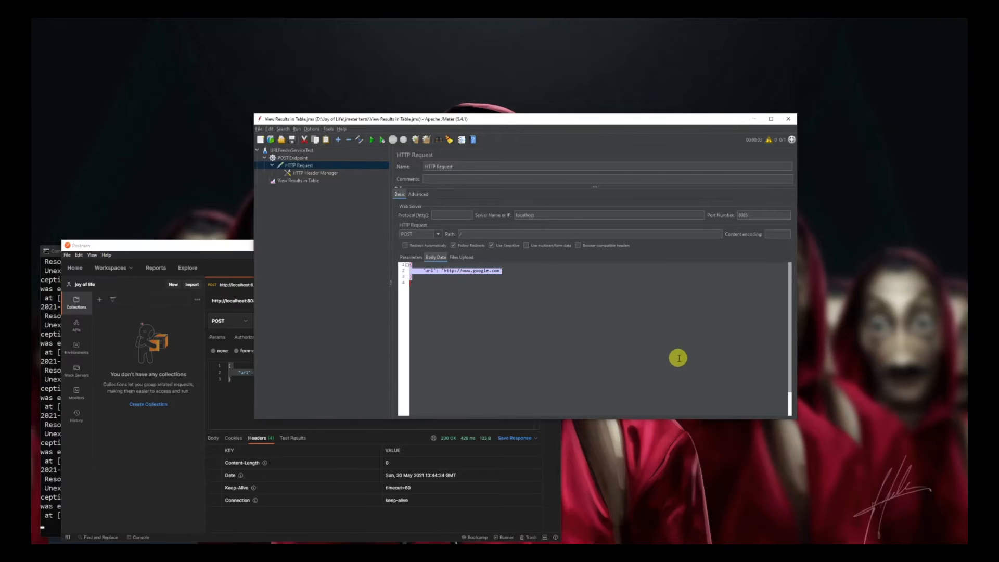
type("{     \"url\": \"http://www.google.com\" }")
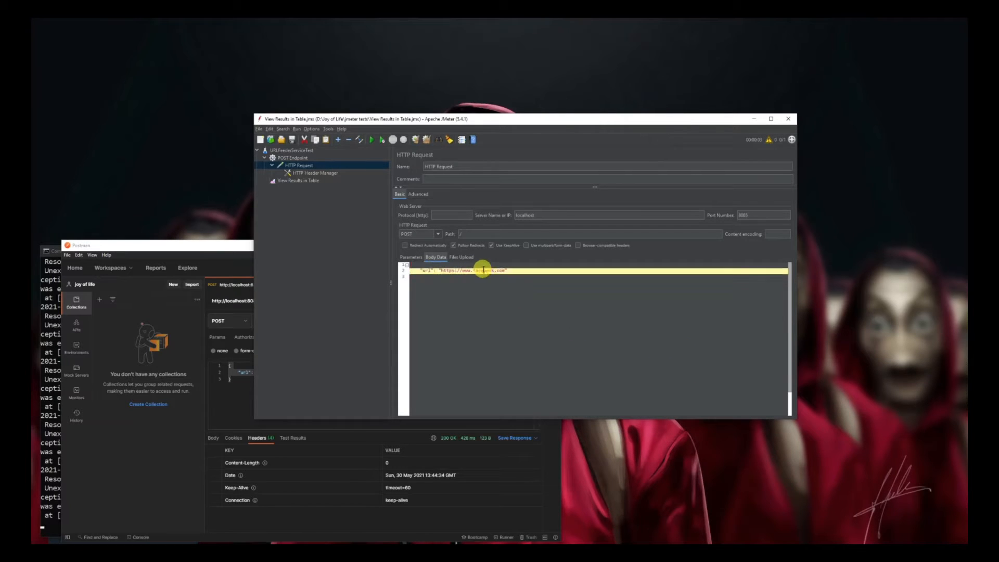
double_click(478, 271)
type("google")
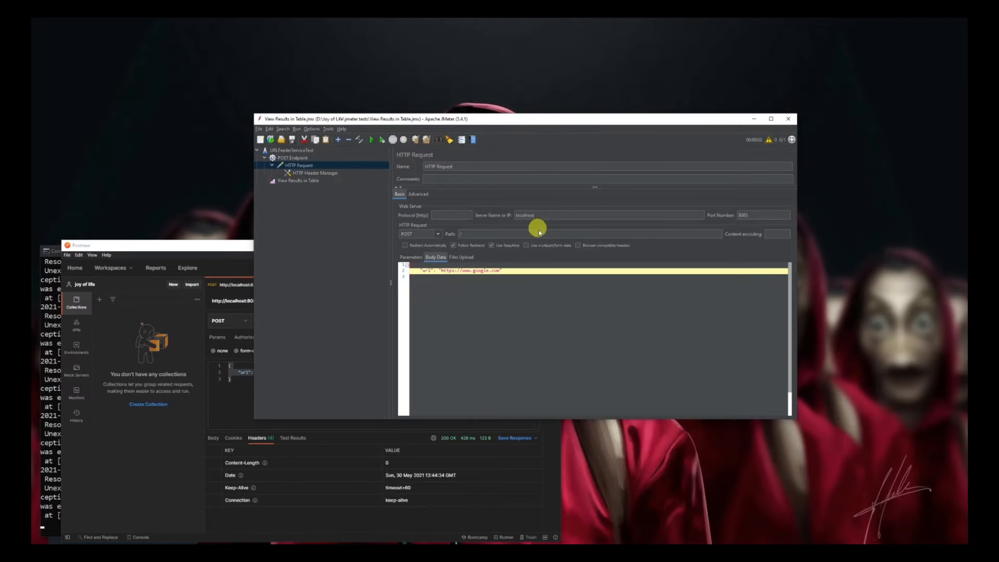
Minimize the Postman window and save the JMeter test plan
left_click(225, 244)
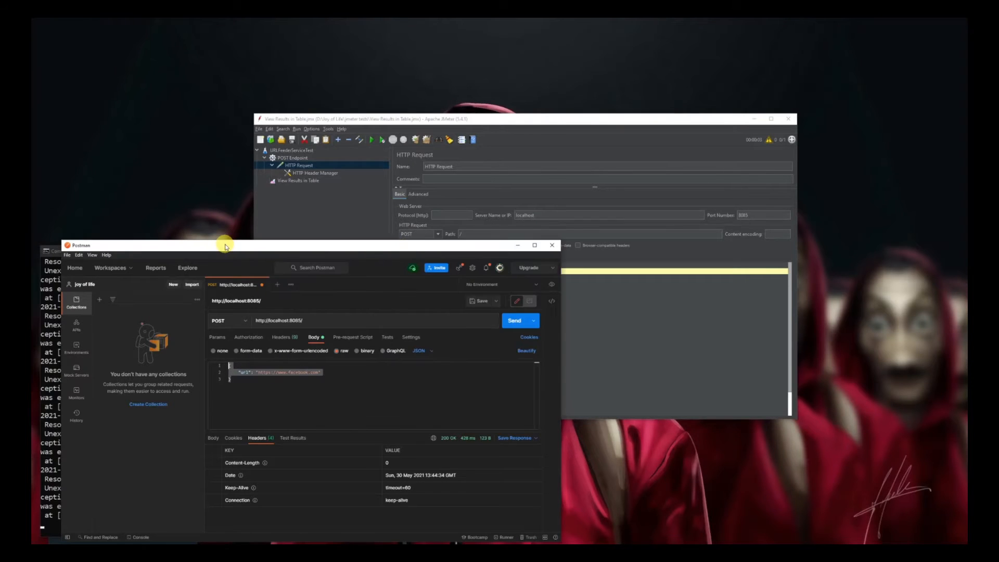
left_click(518, 246)
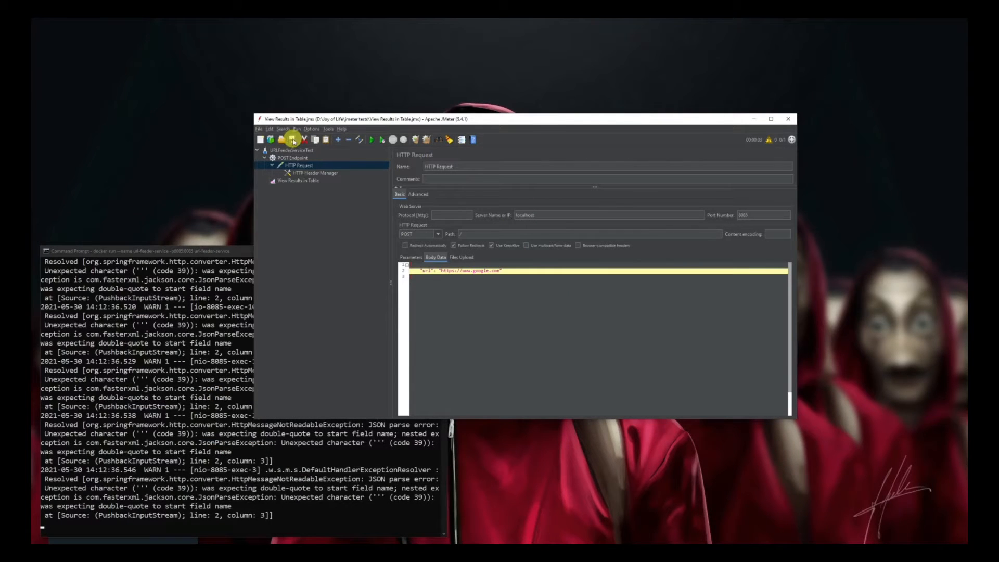
left_click(292, 140)
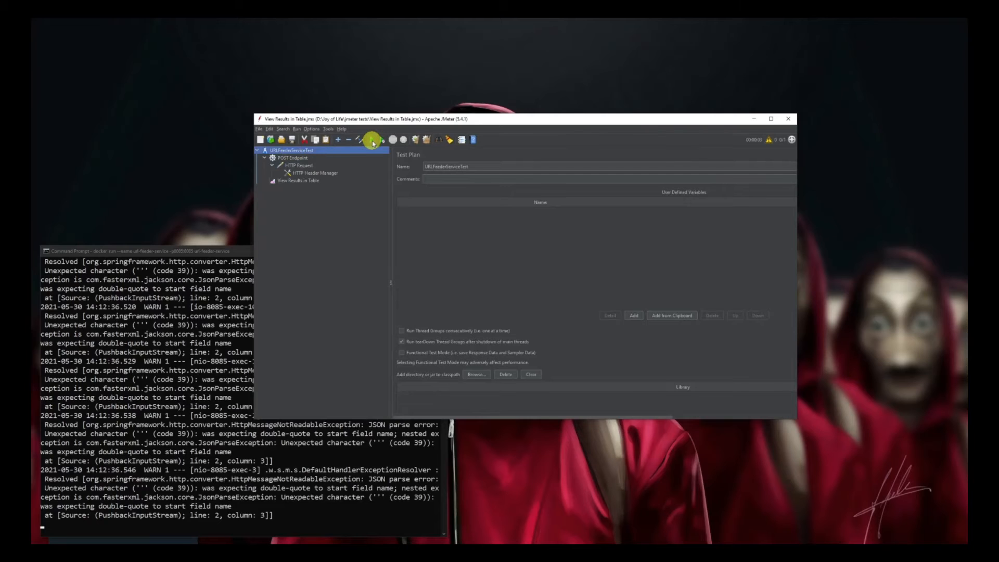
Clear all earlier samples from the View Results in Table listener and return to the URLFeederServiceTest plan
left_click(299, 180)
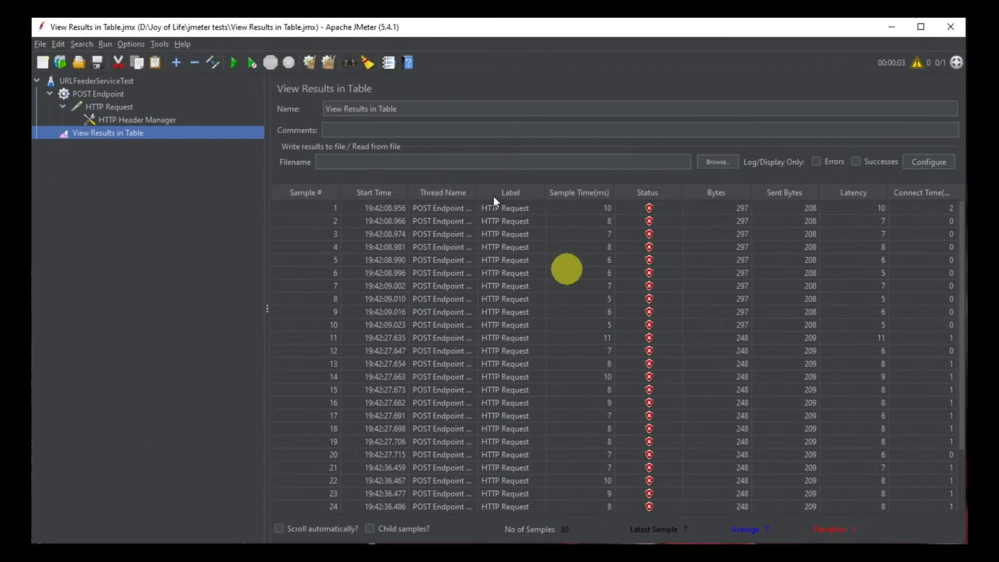
left_click(426, 139)
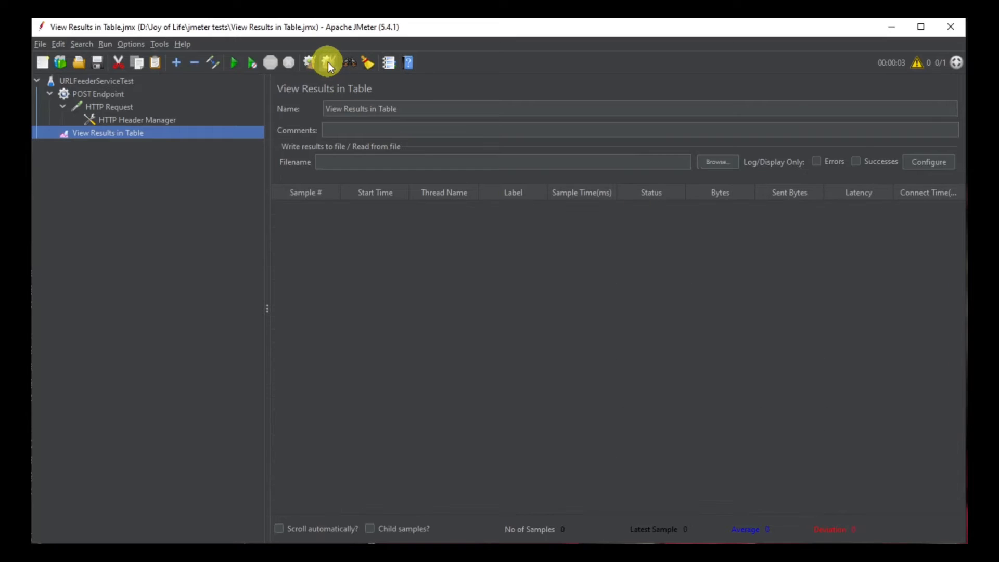
left_click(107, 84)
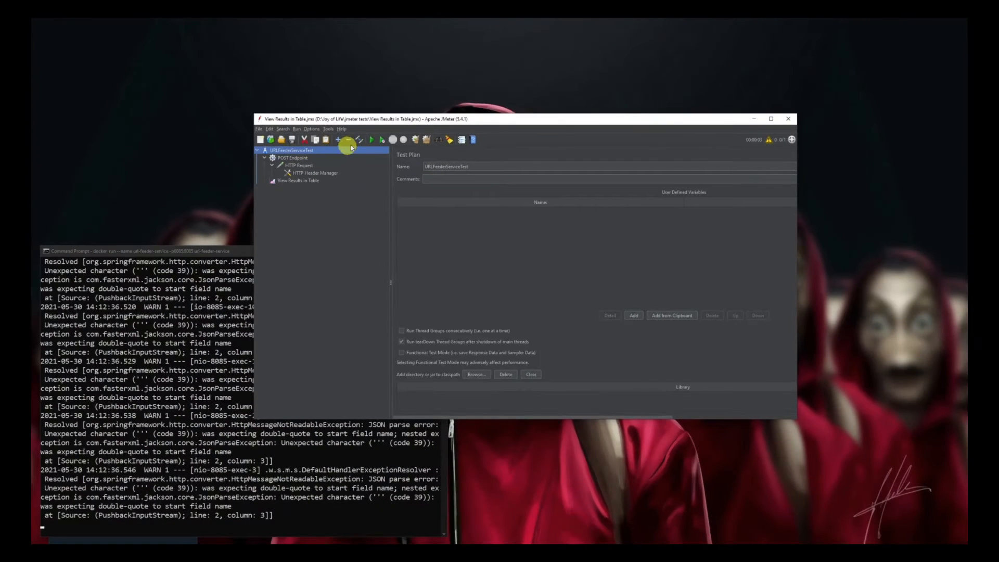
Run the test plan and examine the URL feeder service's log in Command Prompt for the received requests
left_click(371, 140)
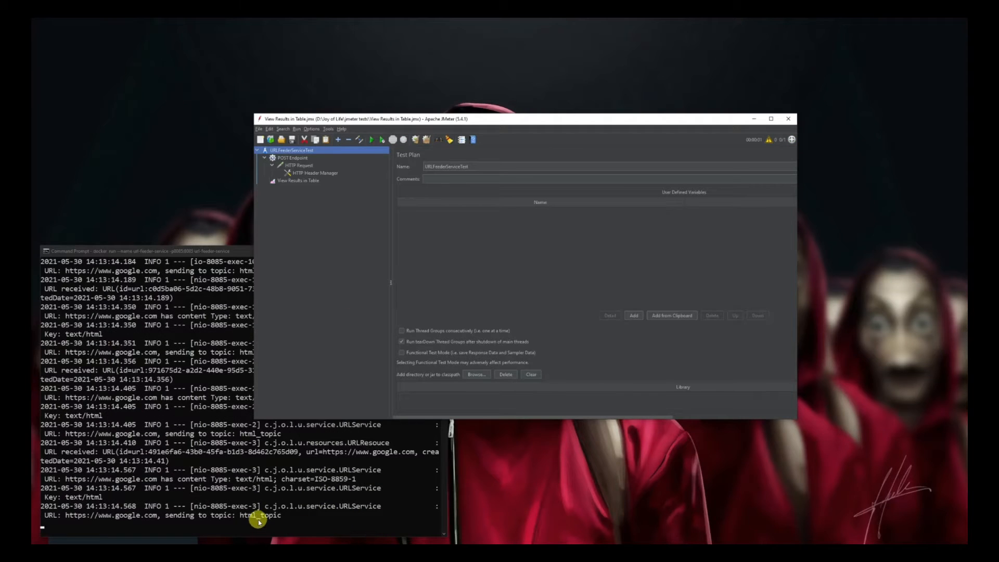
scroll(255, 507, "up", 1)
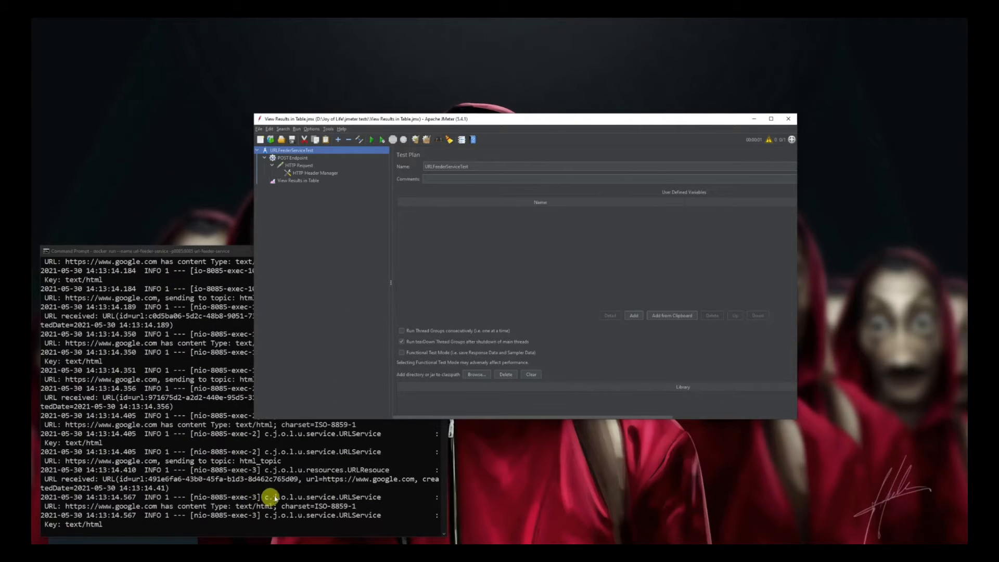
scroll(254, 468, "up", 1)
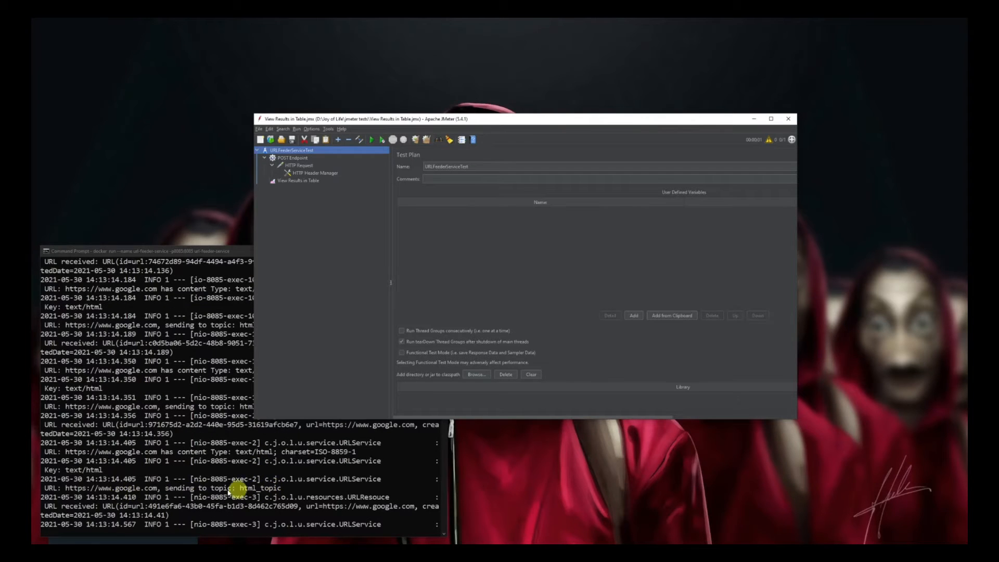
left_click(98, 489)
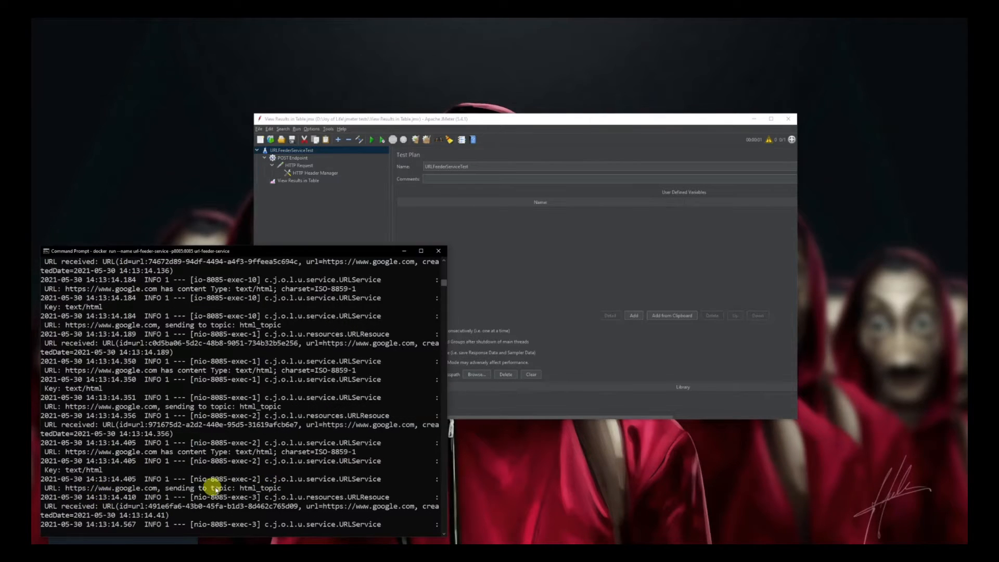
scroll(182, 445, "up", 2)
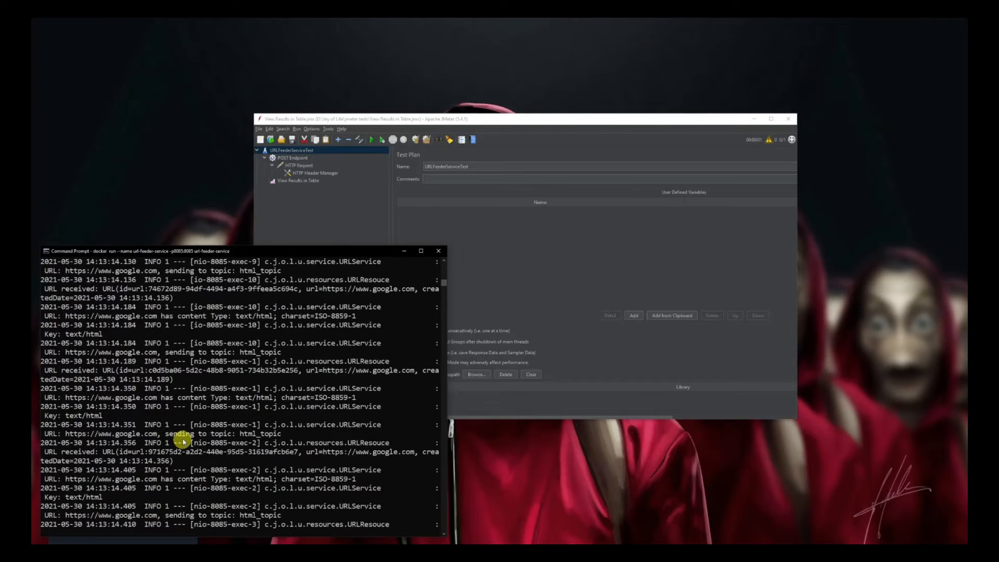
Return to JMeter and review the View Results in Table listener and the HTTP Request's body data
left_click(560, 267)
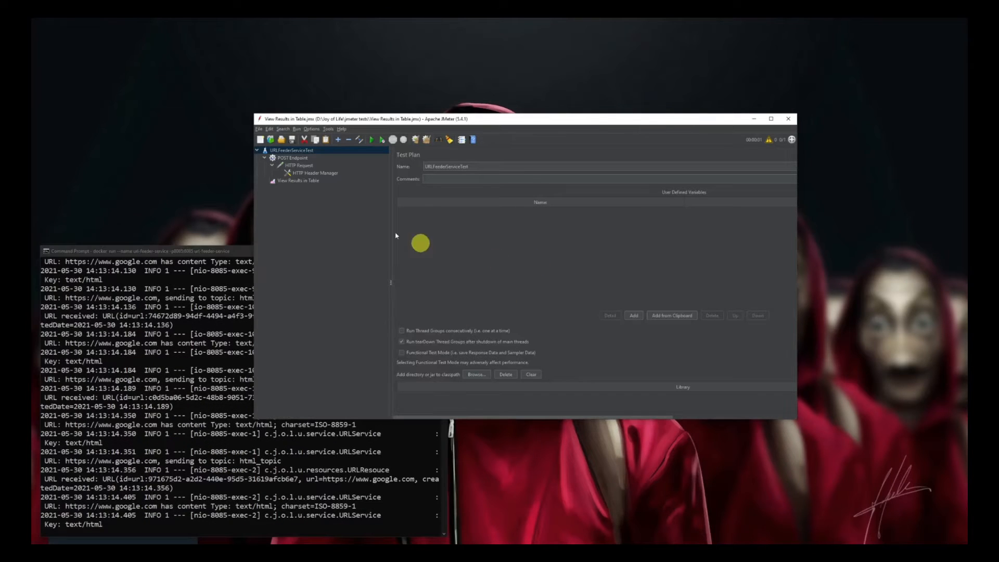
left_click(306, 181)
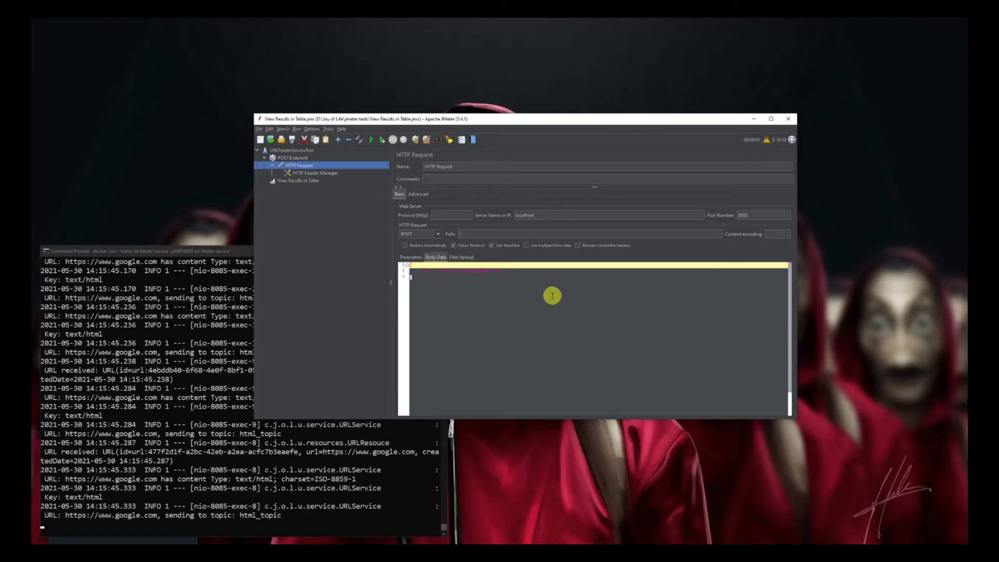
left_click(535, 277)
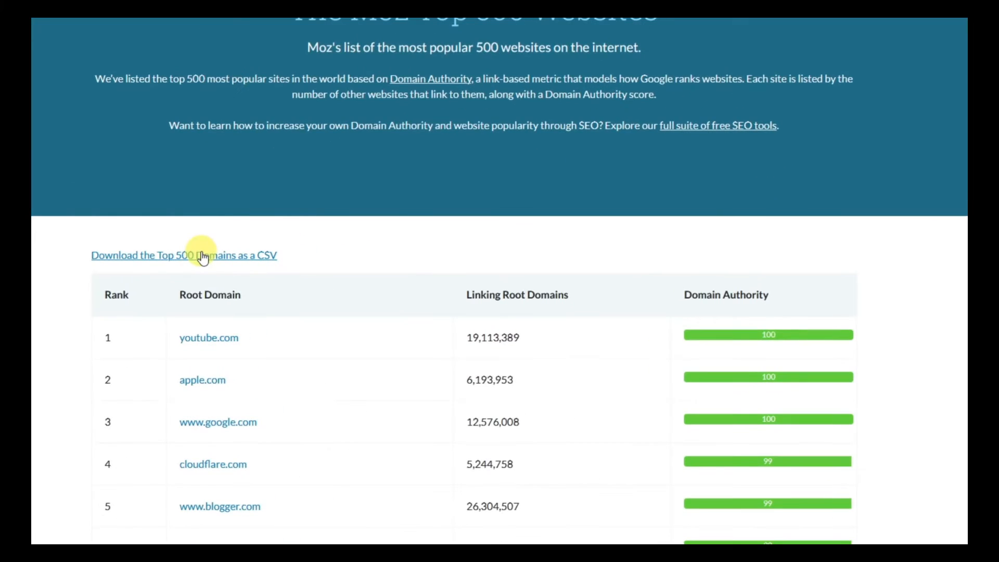
Save Moz's top500Domains.csv and, in Notepad, strip the rank, linking domains and authority values from the youtube.com row
left_click(257, 261)
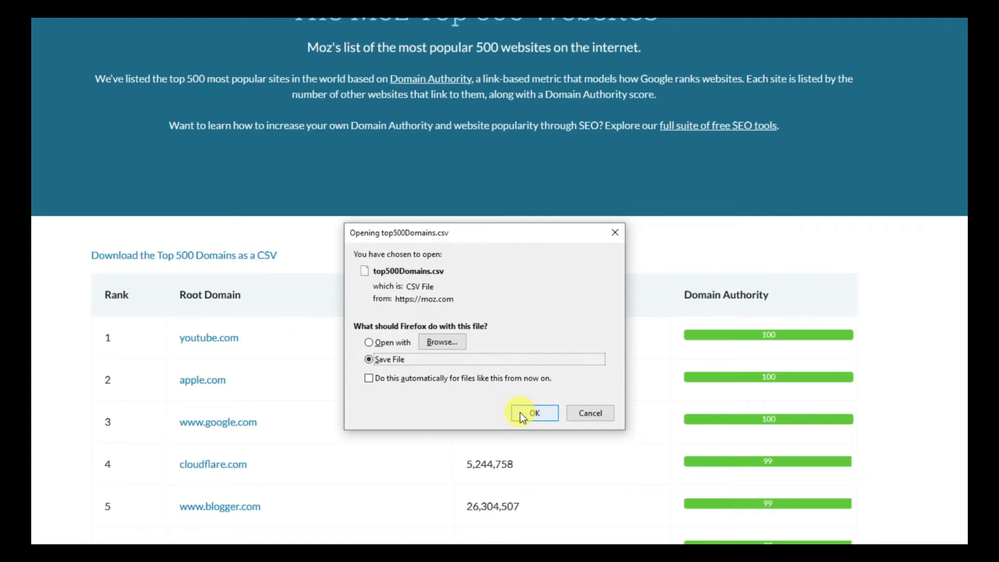
left_click(536, 413)
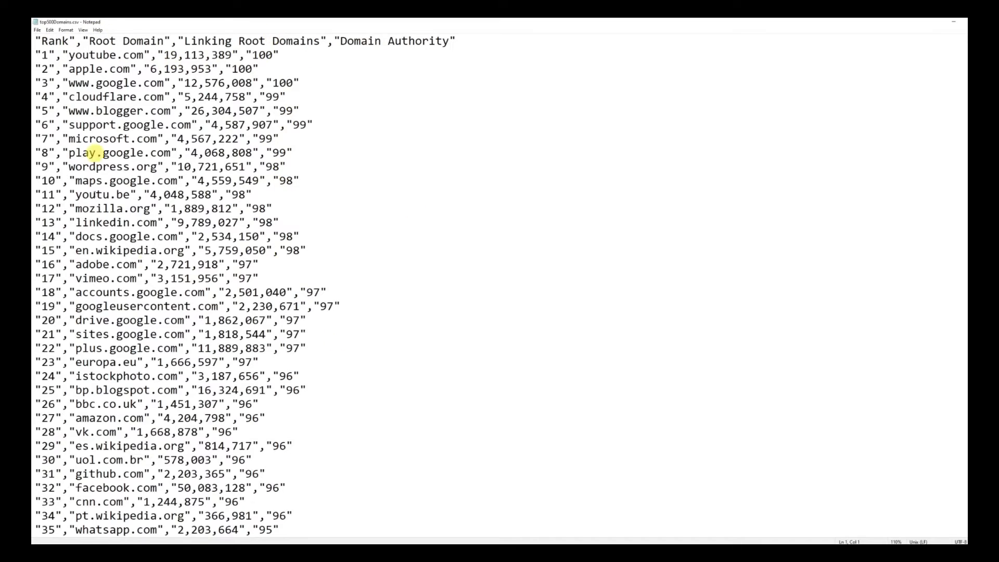
left_click_drag(151, 55, 325, 53)
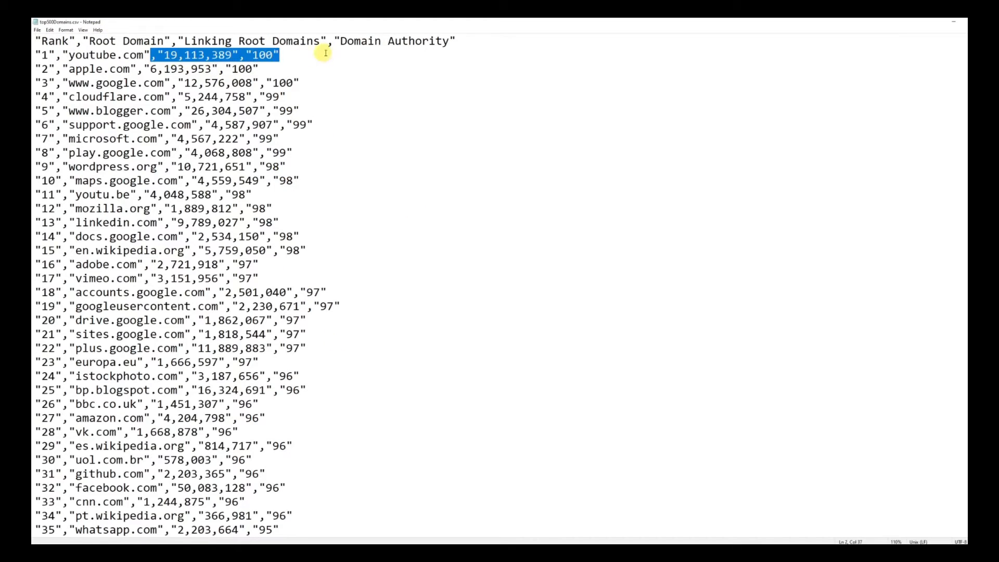
key("Delete")
left_click_drag(68, 54, 36, 54)
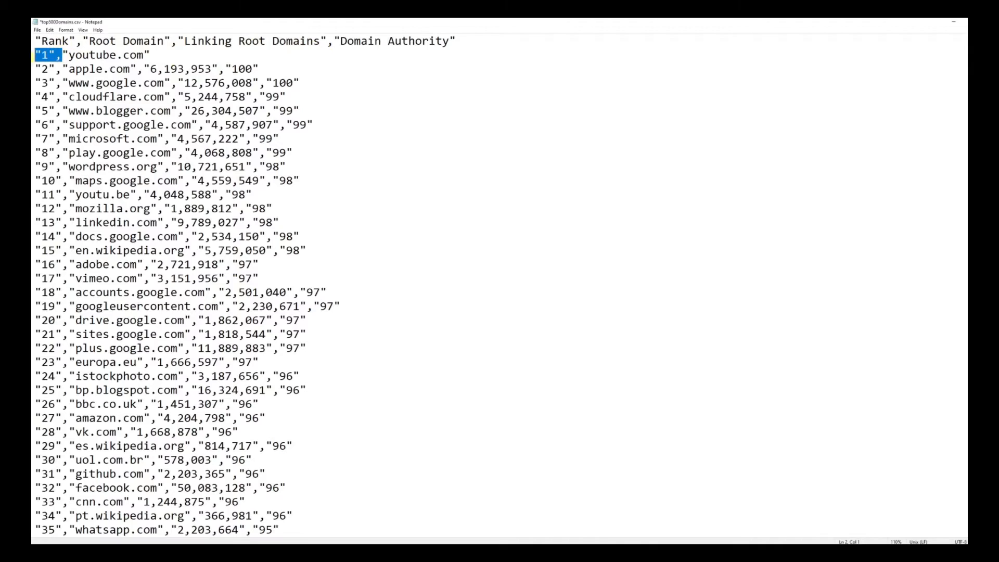
key("Delete")
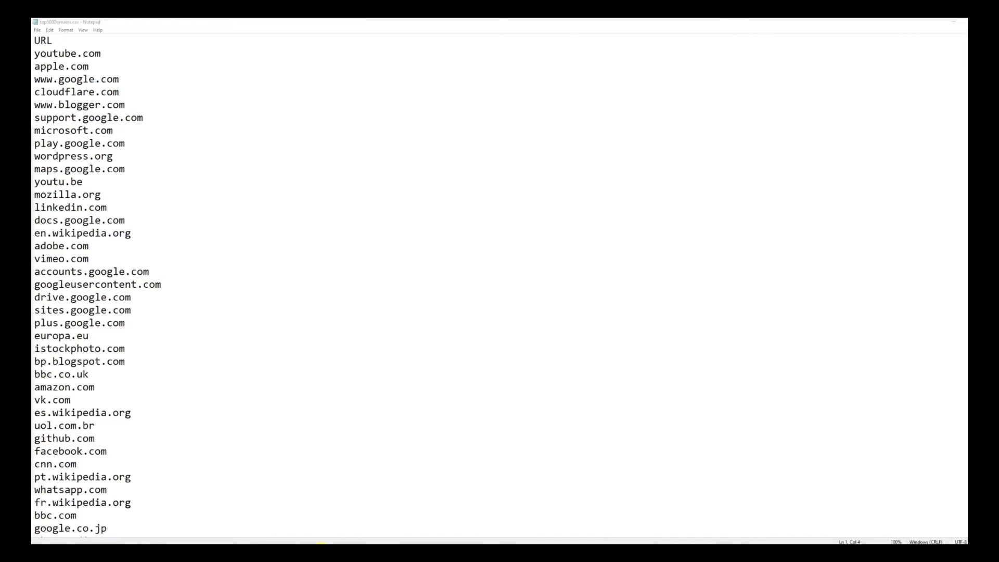
Look through the cleaned domain list in top500Domains.csv and return to JMeter
scroll(232, 500, "down", 20)
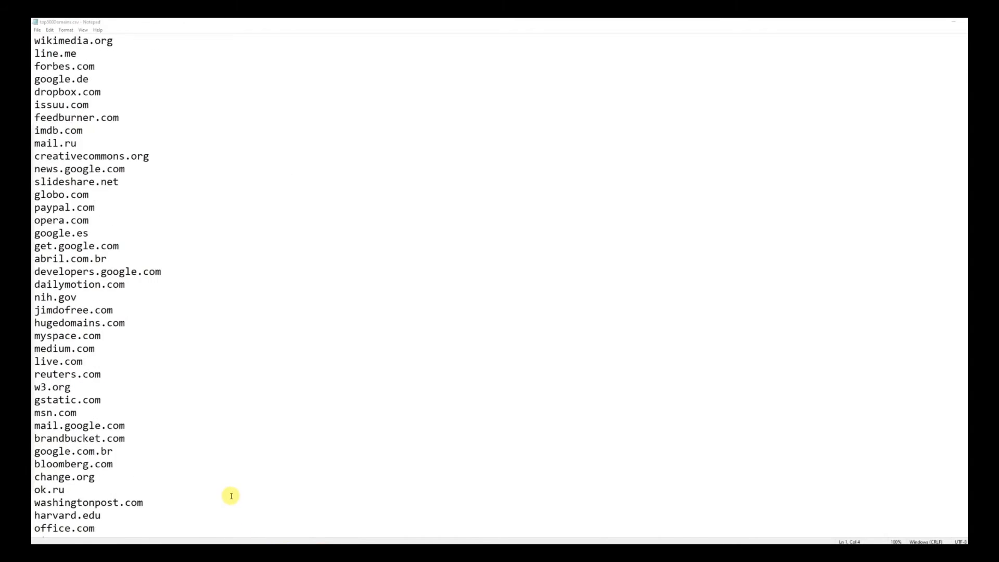
scroll(234, 495, "down", 20)
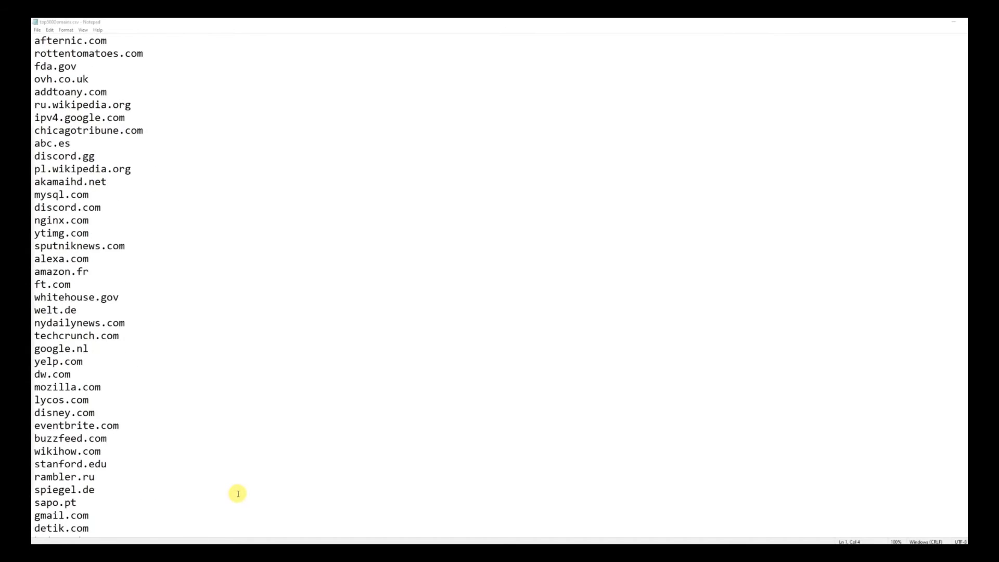
scroll(239, 494, "down", 20)
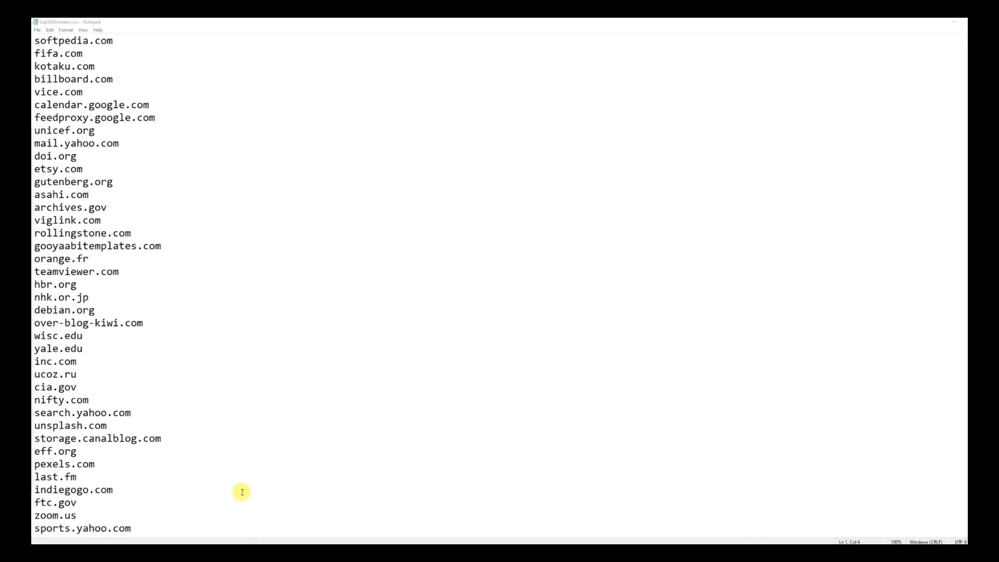
scroll(244, 490, "up", 20)
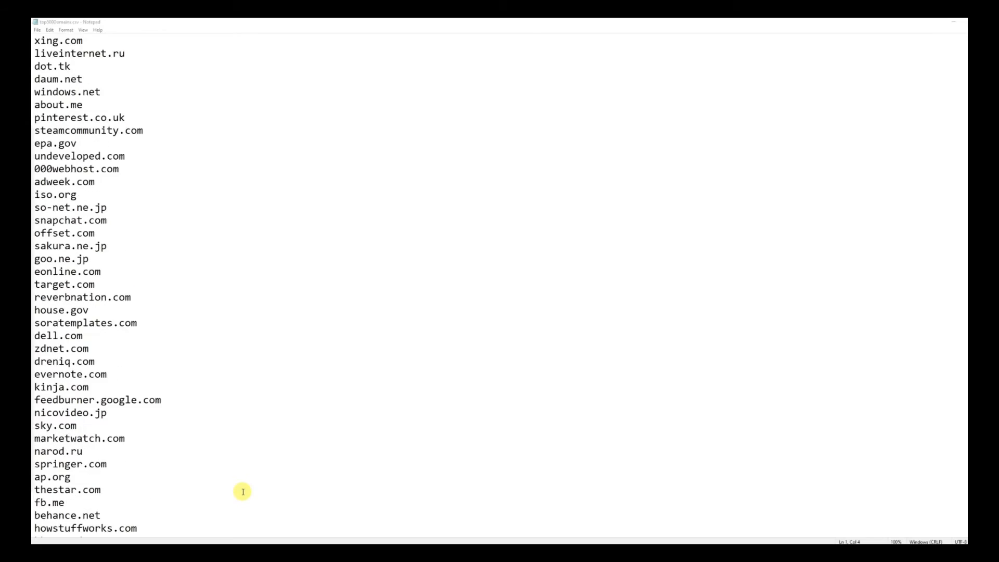
left_click(953, 26)
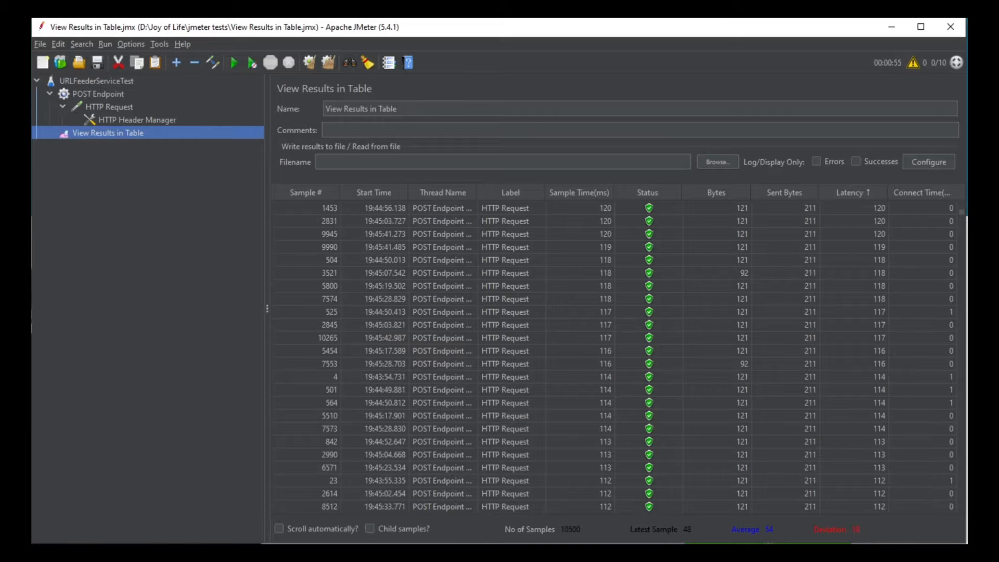
Add a CSV Data Set Config element to the URLFeederServiceTest plan
left_click(99, 81)
right_click(99, 80)
mouse_move(197, 88)
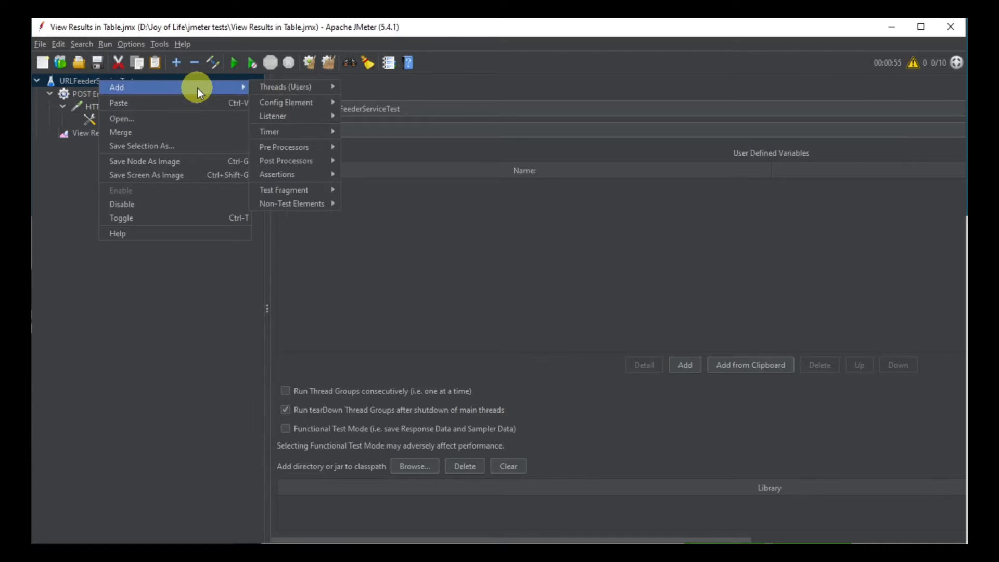
mouse_move(291, 102)
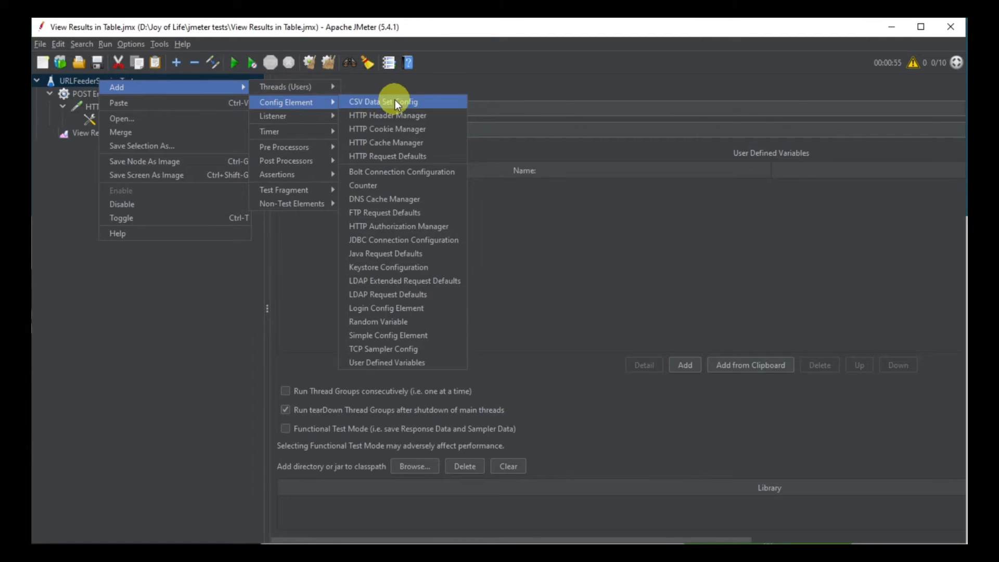
left_click(416, 102)
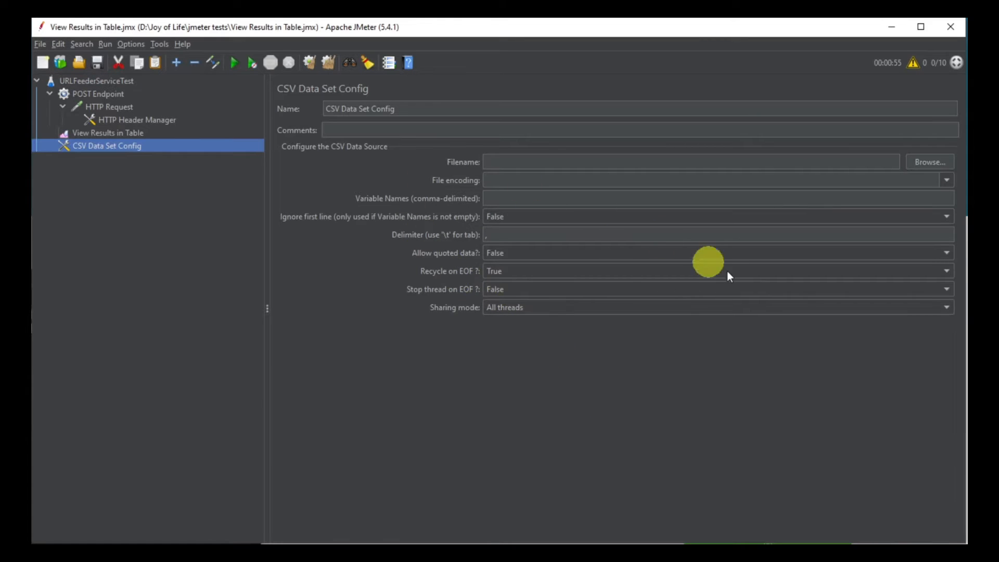
Set top500Domains.csv from the Downloads folder as the CSV Data Set Config's source file
left_click(924, 163)
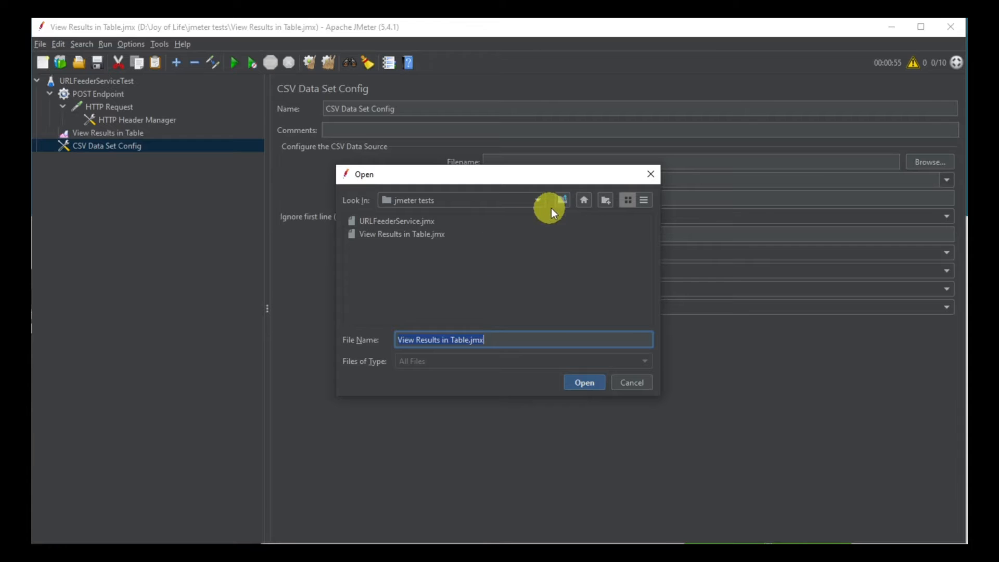
left_click(538, 201)
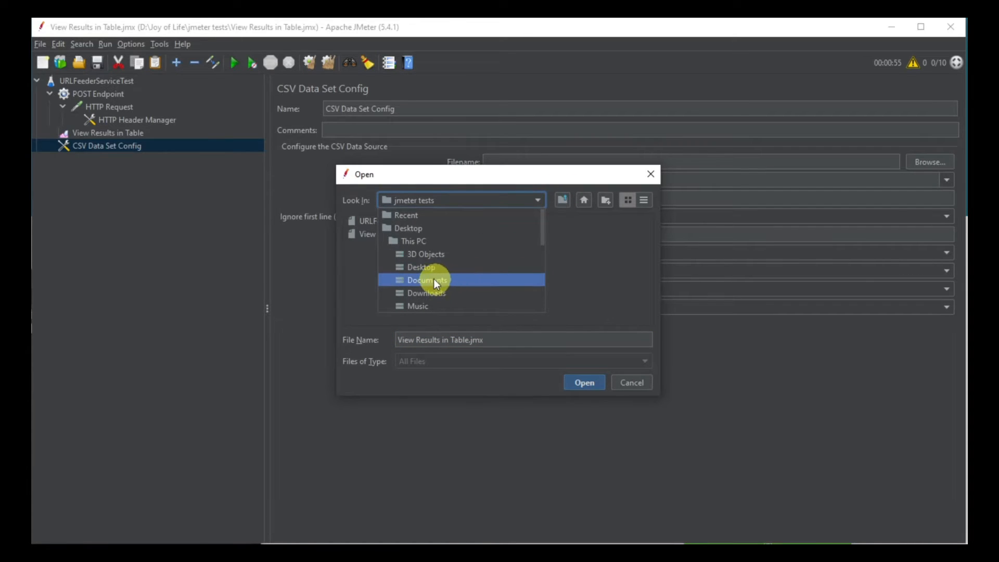
left_click(437, 294)
left_click(445, 299)
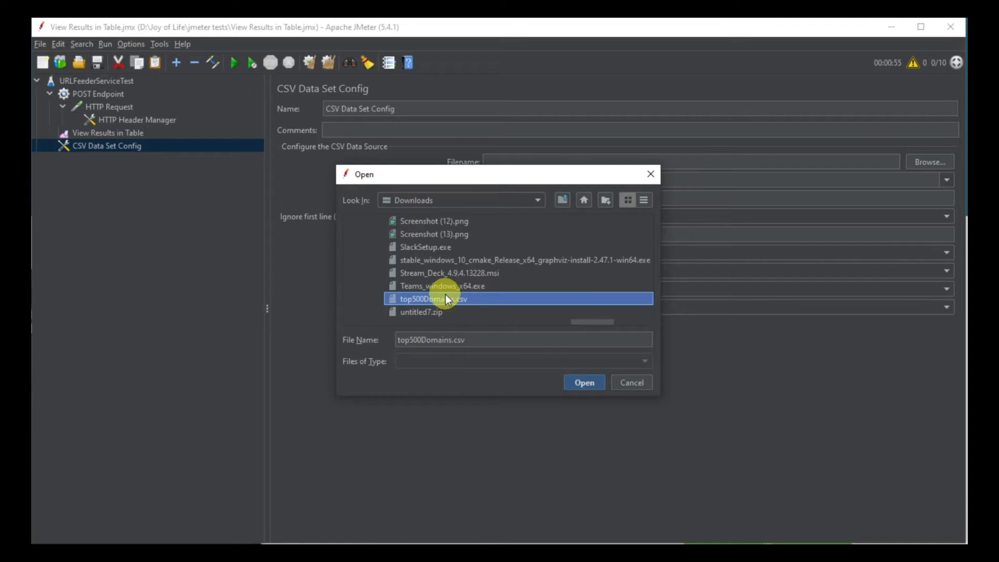
double_click(444, 297)
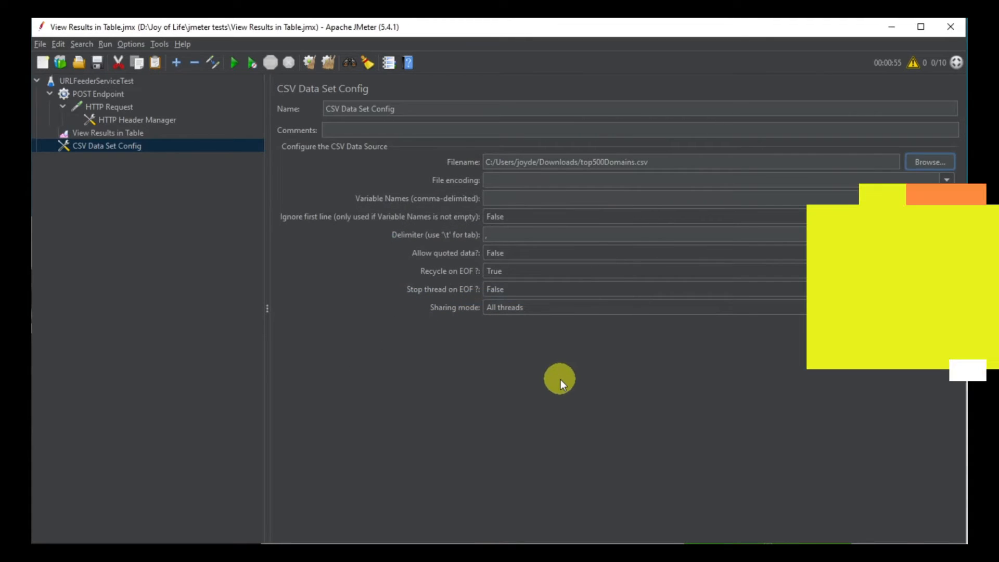
Set the CSV Data Set Config's variable name to url
left_click(489, 235)
key("BackSpace")
type("url")
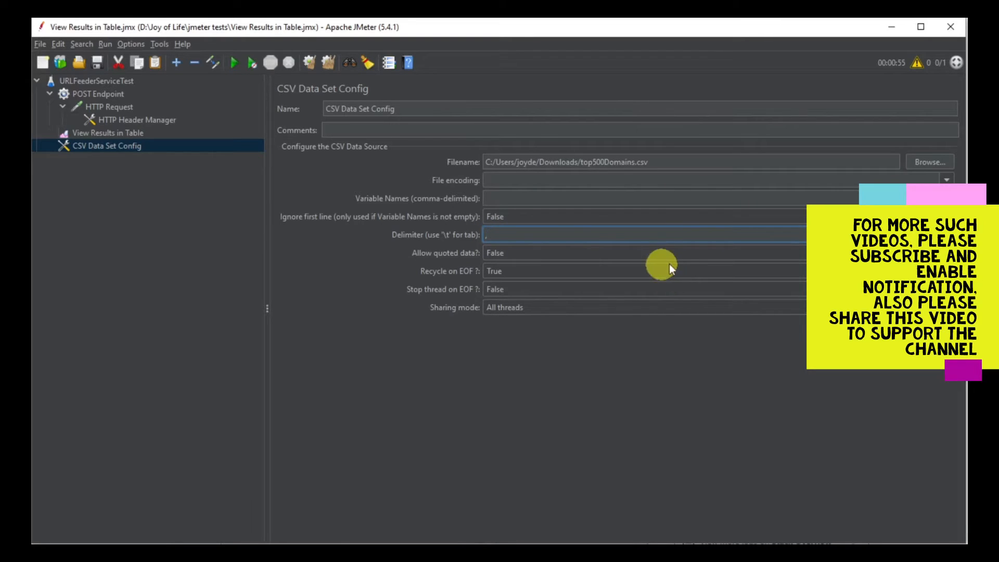
left_click(515, 197)
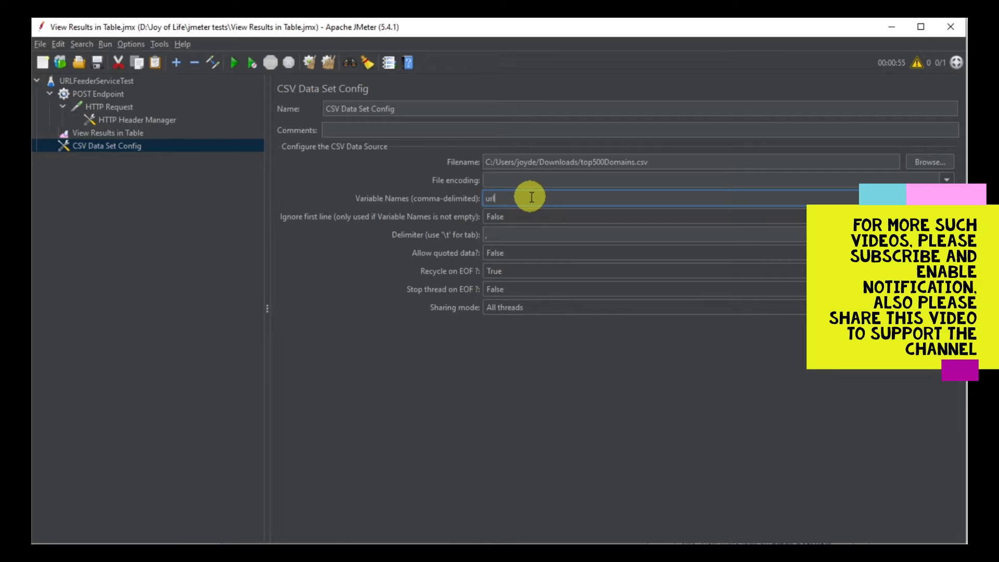
type("url")
left_click(501, 235)
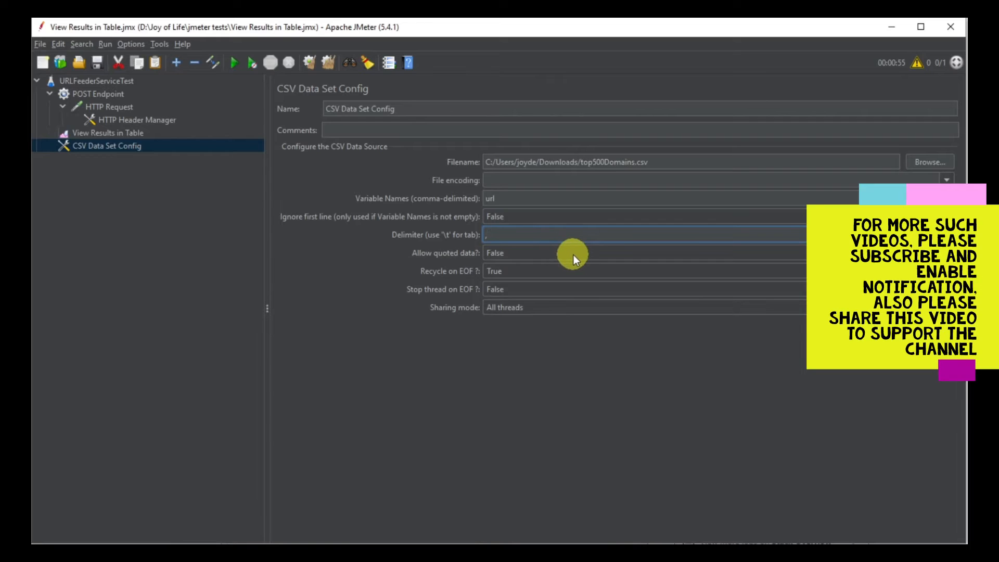
left_click(120, 120)
left_click(113, 107)
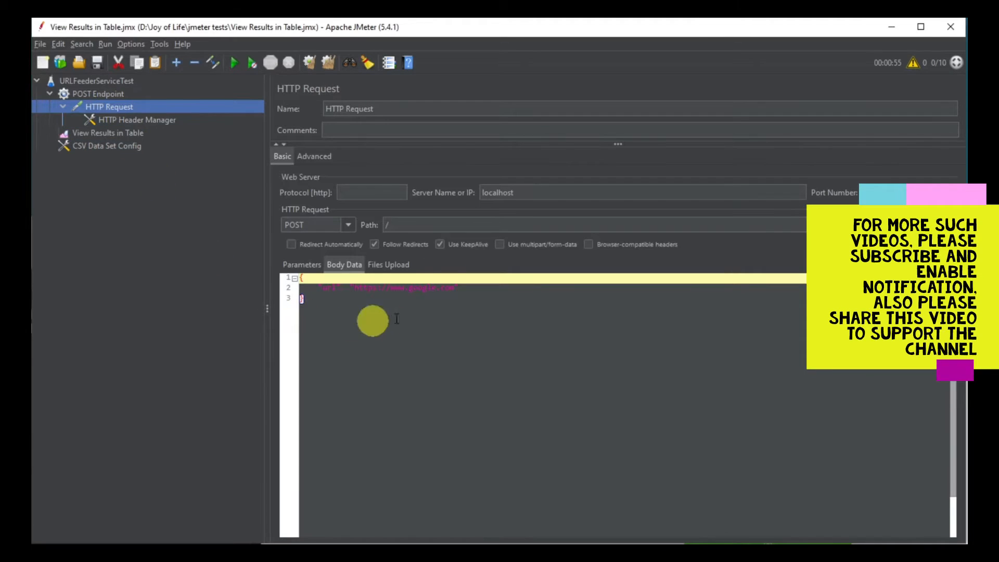
left_click(402, 286)
left_click_drag(354, 285, 454, 286)
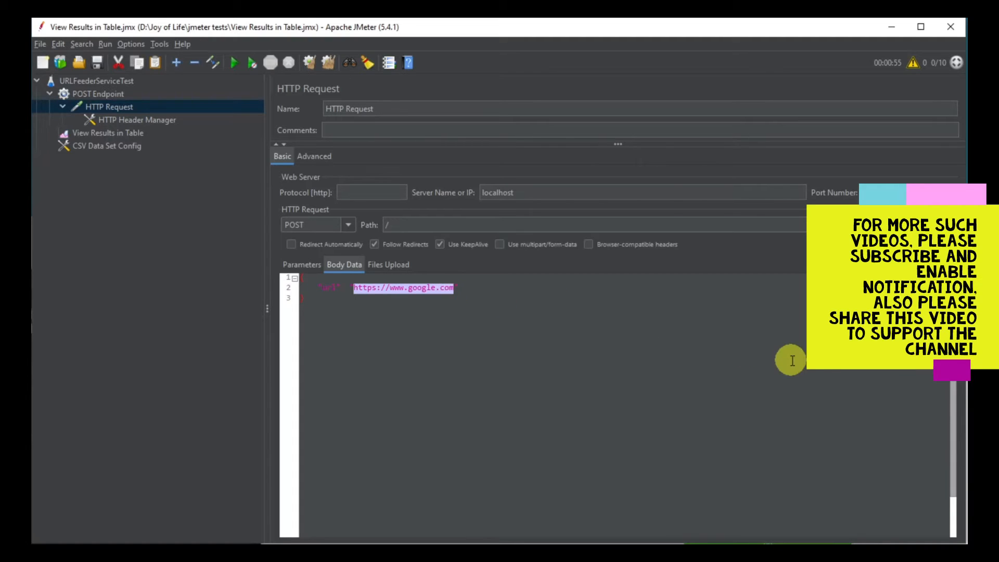
key("BackSpace")
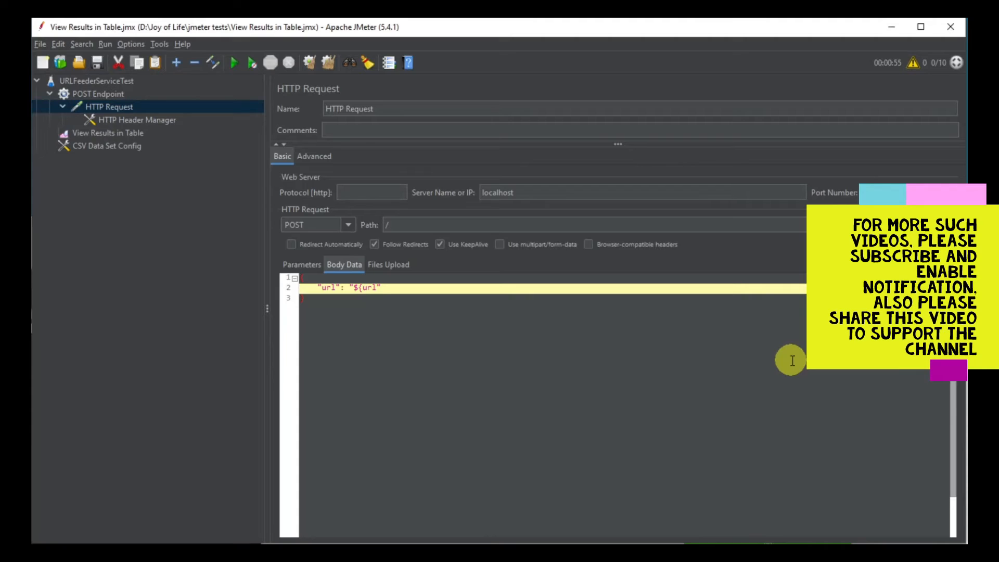
left_click(688, 371)
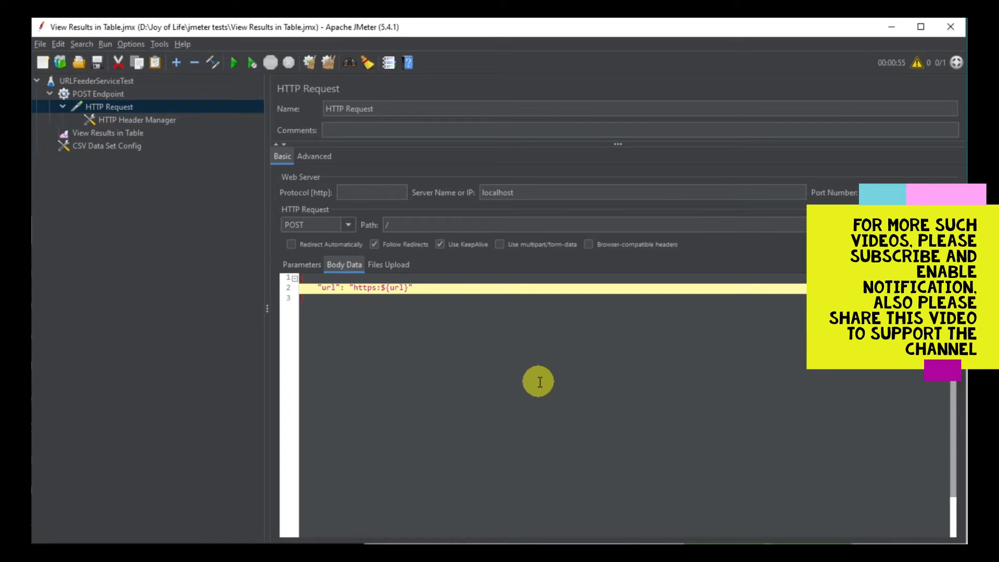
type("//www.")
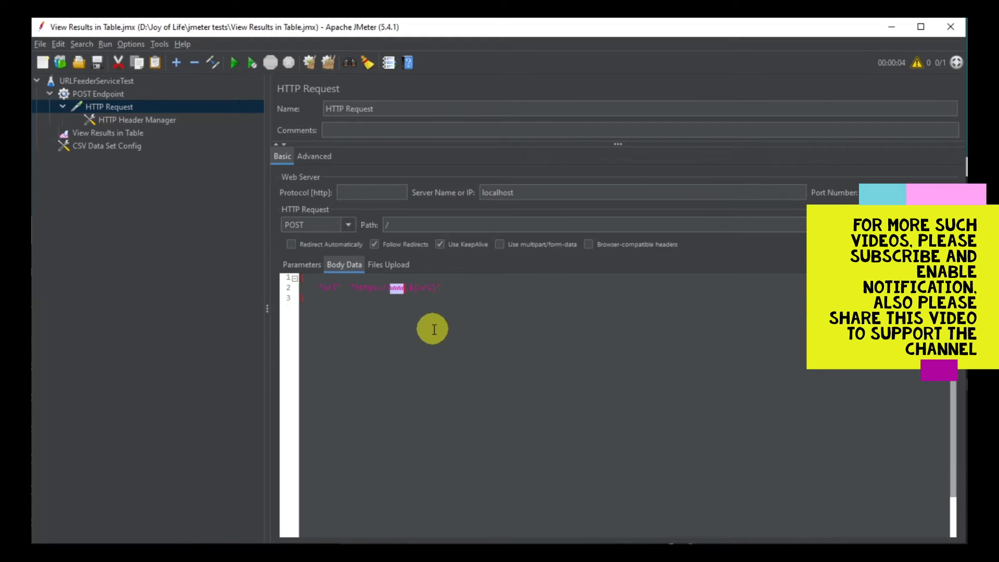
key("BackSpace")
key("Delete")
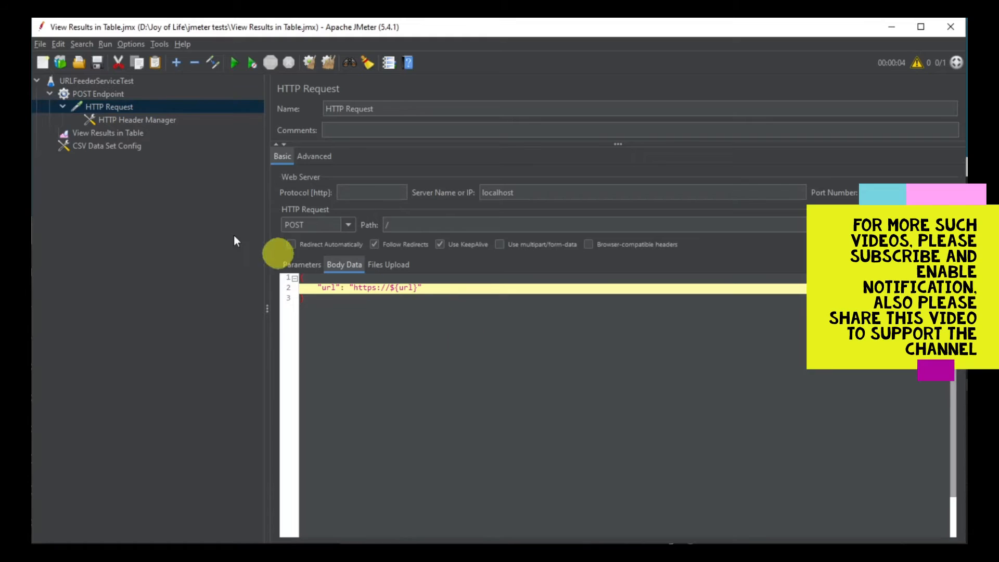
Set the POST Endpoint thread group's number of threads to 5 and open its loop count for editing
left_click(98, 93)
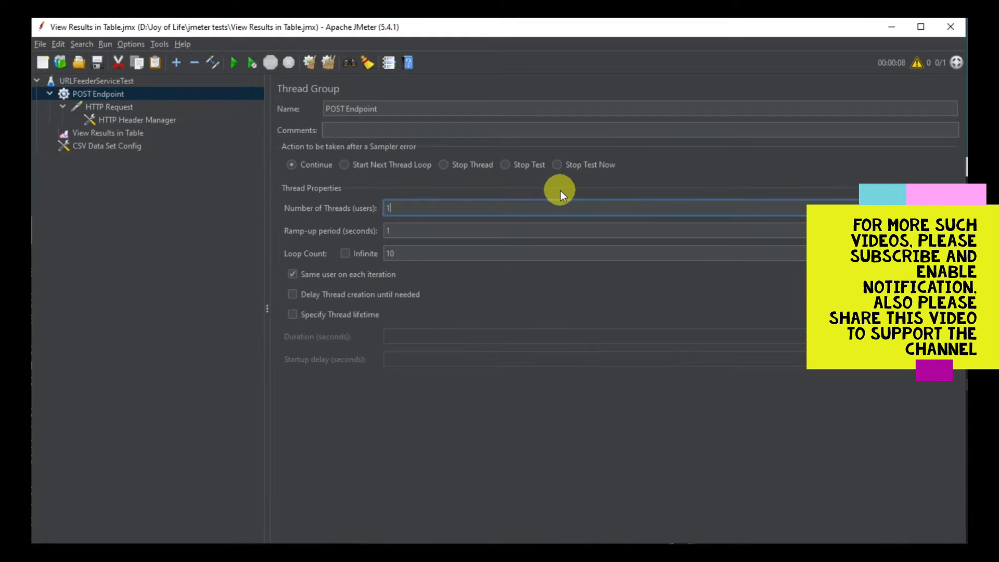
type("5")
left_click(482, 252)
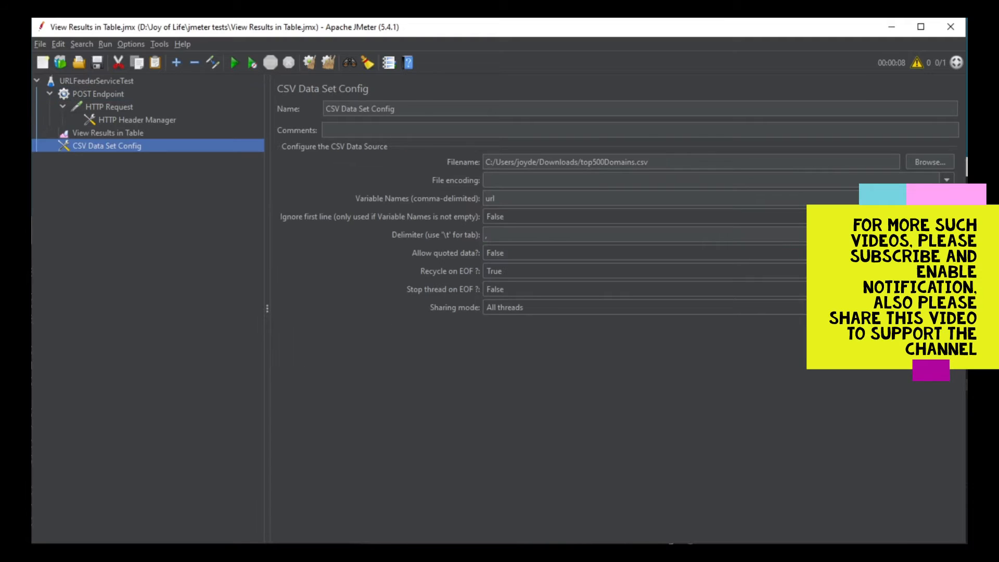
Run the URLFeederServiceTest plan
left_click(117, 82)
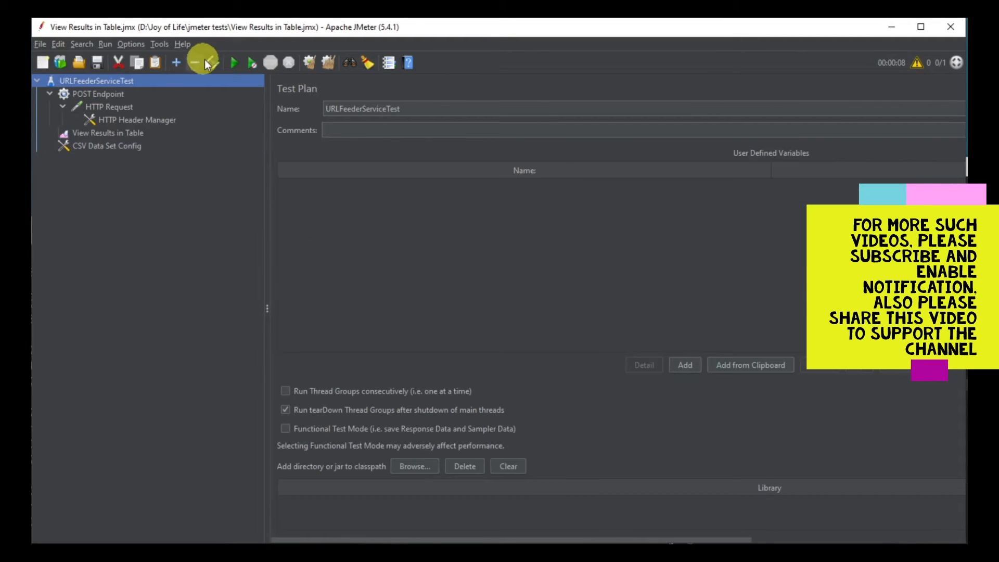
left_click(233, 68)
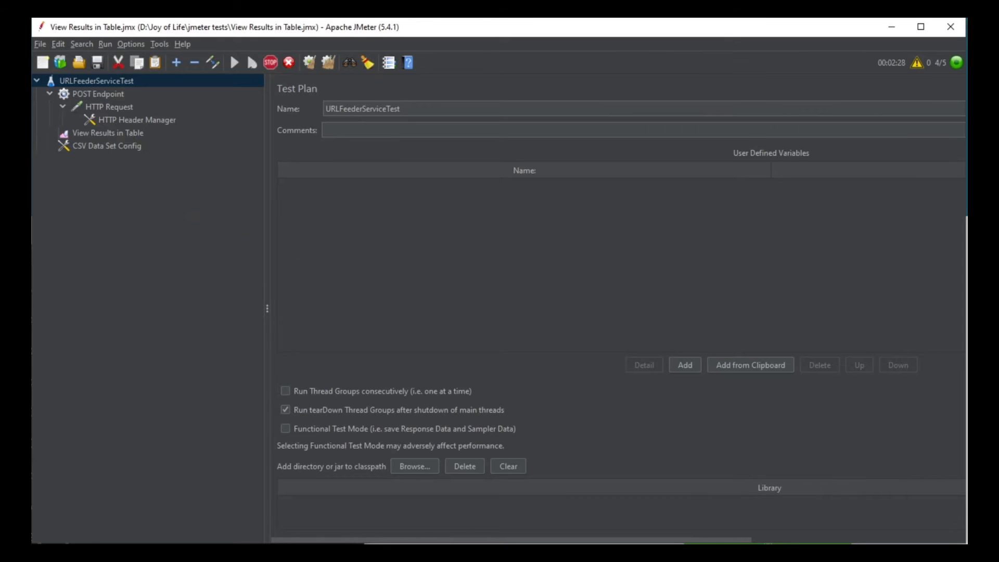
Review the domains in top500Domains.csv in Notepad and their source list, the Moz Top 500 Websites page, in the browser
key("alt+Tab")
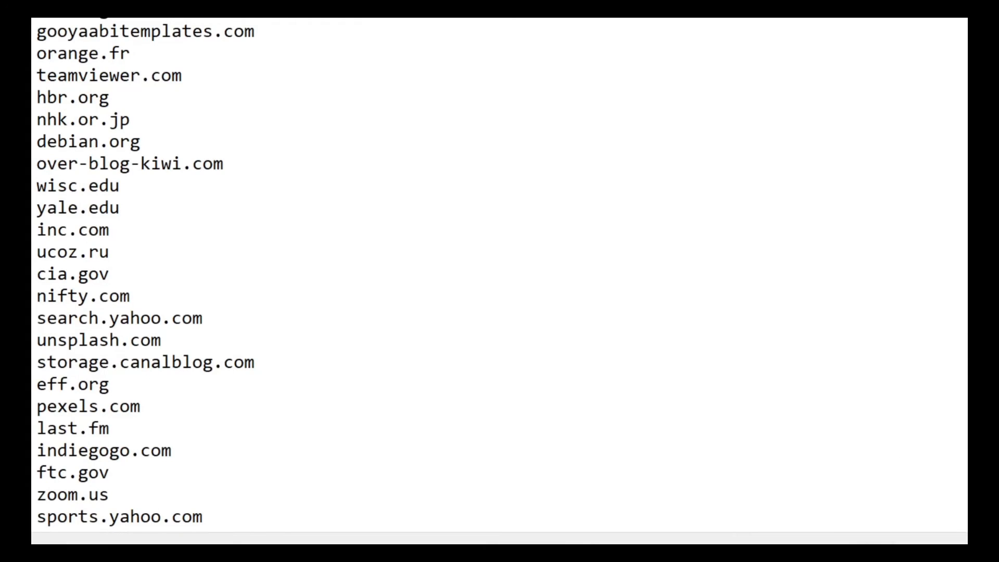
key("ctrl+plus")
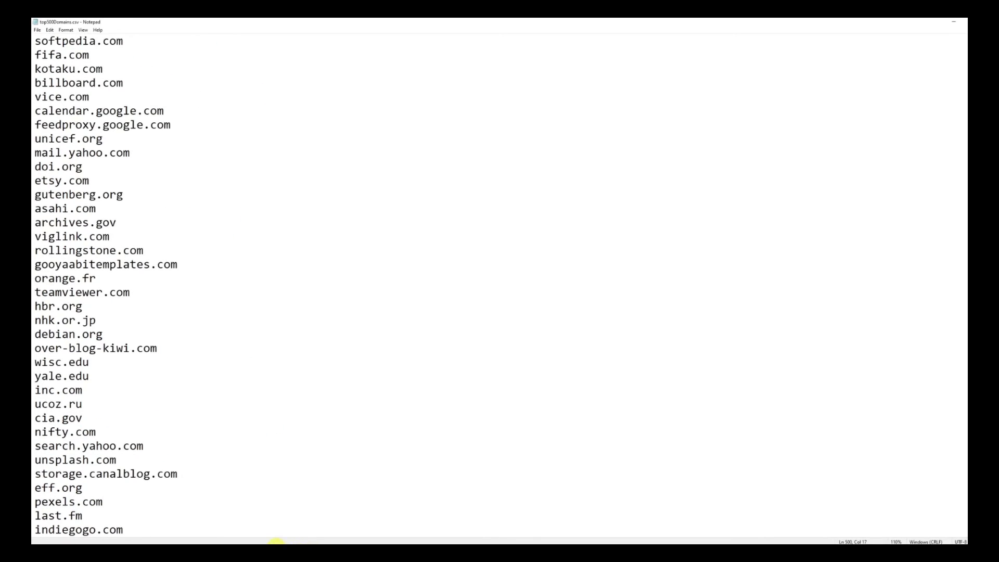
left_click(282, 549)
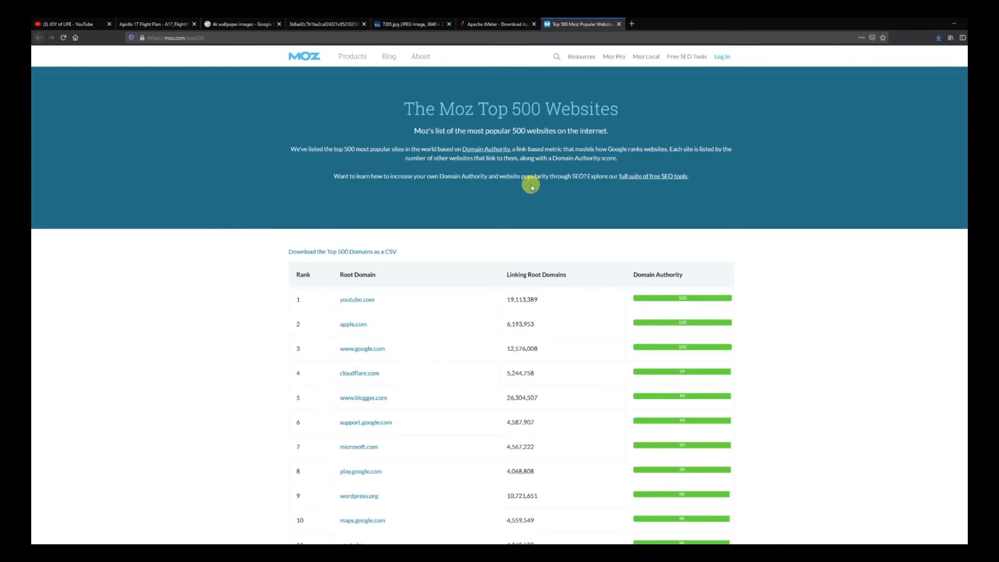
left_click(958, 24)
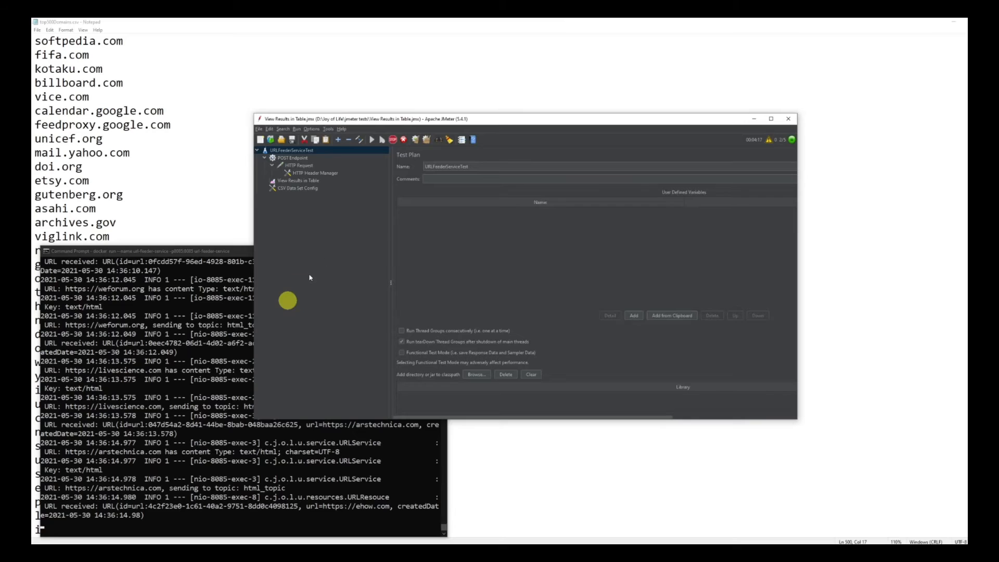
Open the View Results in Table listener, widen the Thread Name column and examine the samples' status, sample time and latency
left_click(300, 180)
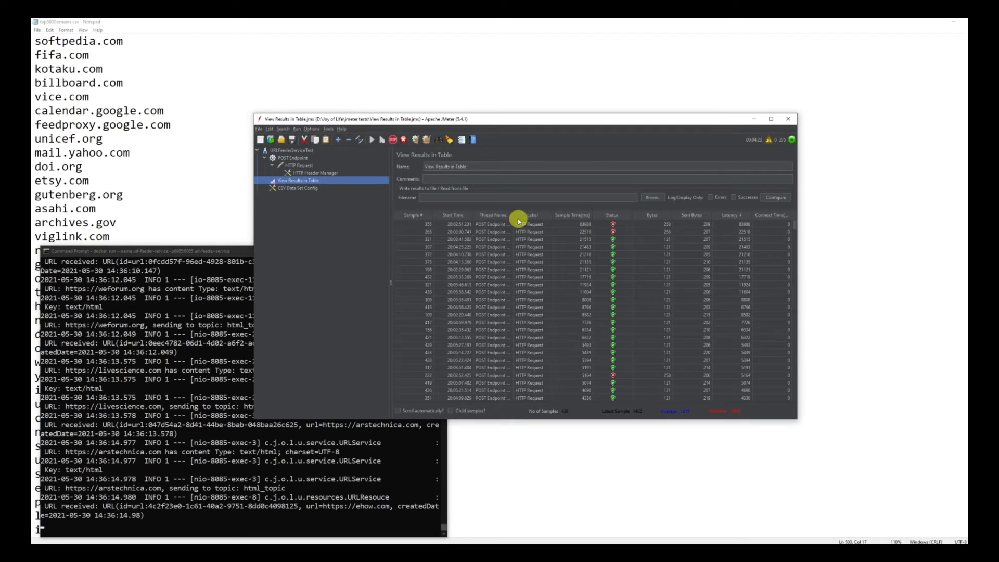
left_click_drag(511, 215, 539, 213)
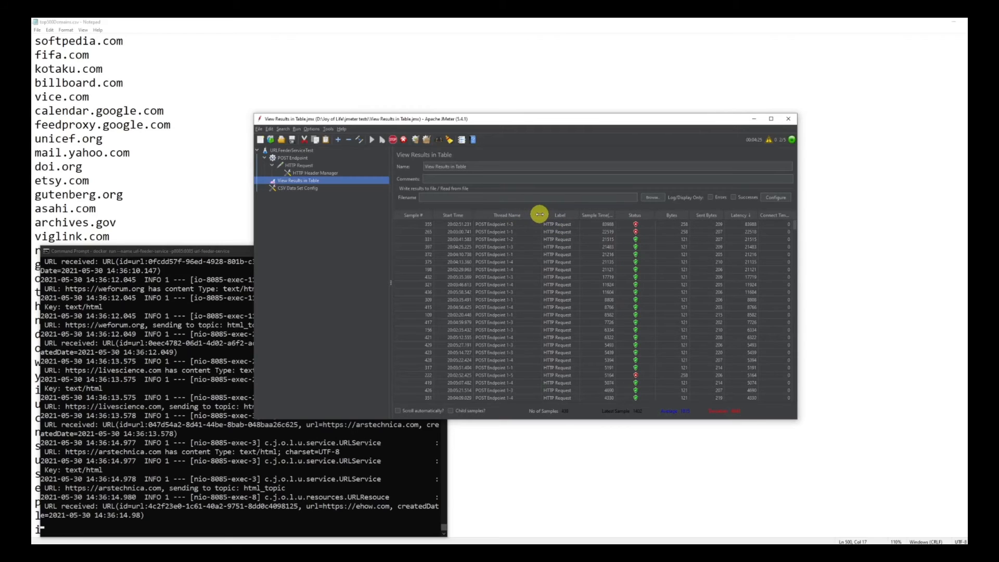
scroll(622, 280, "down", 10)
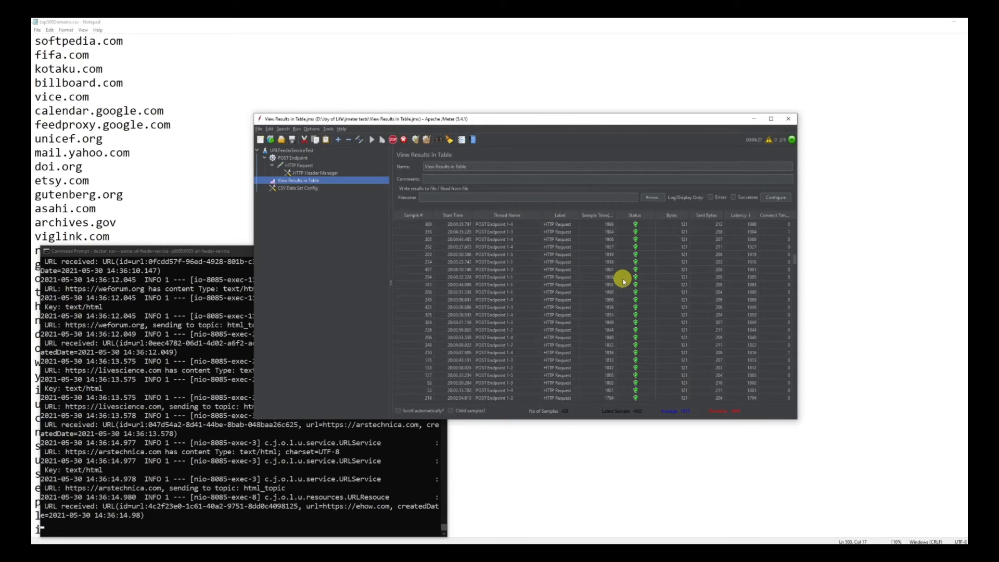
scroll(622, 279, "down", 5)
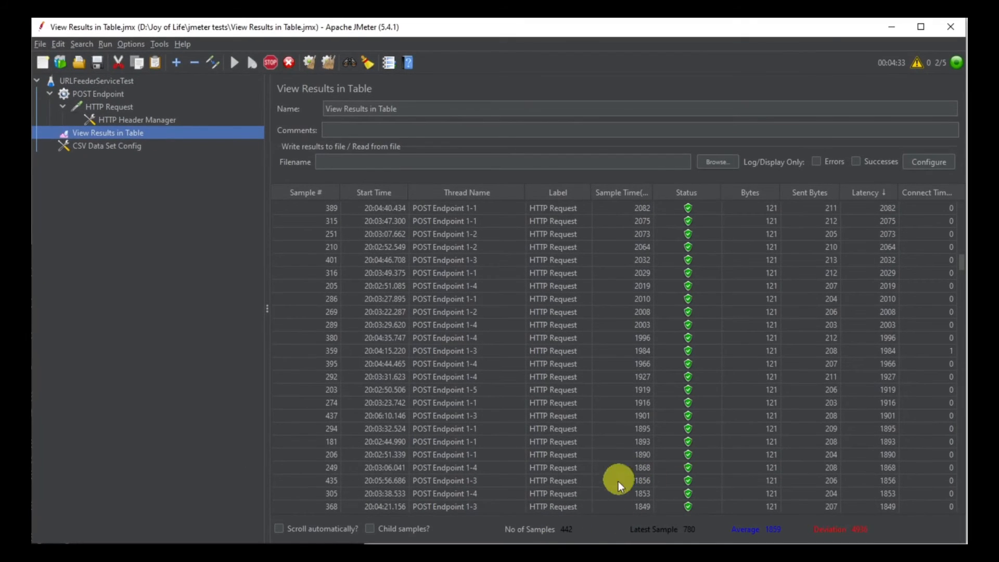
scroll(598, 440, "down", 3)
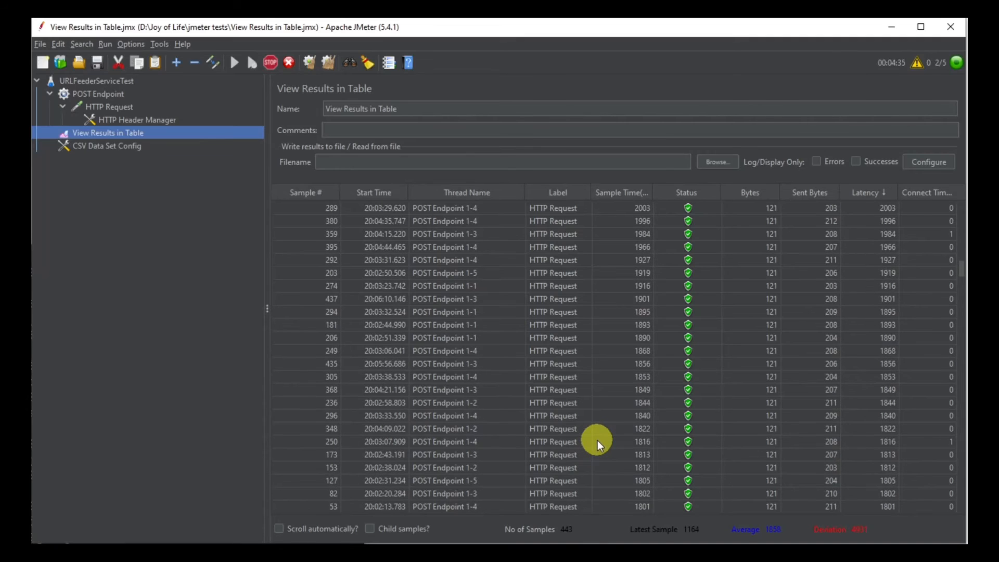
scroll(598, 440, "down", 10)
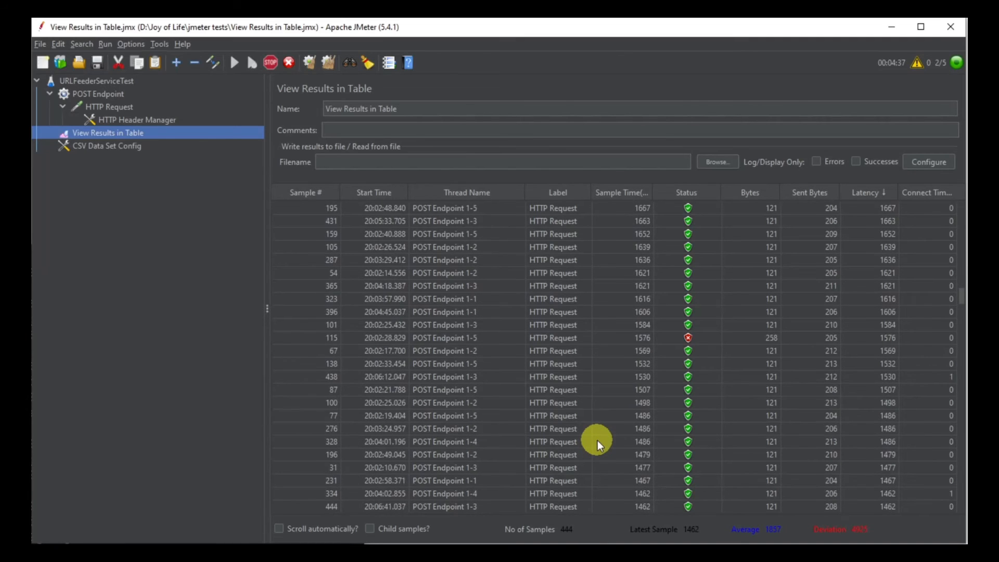
scroll(598, 440, "down", 15)
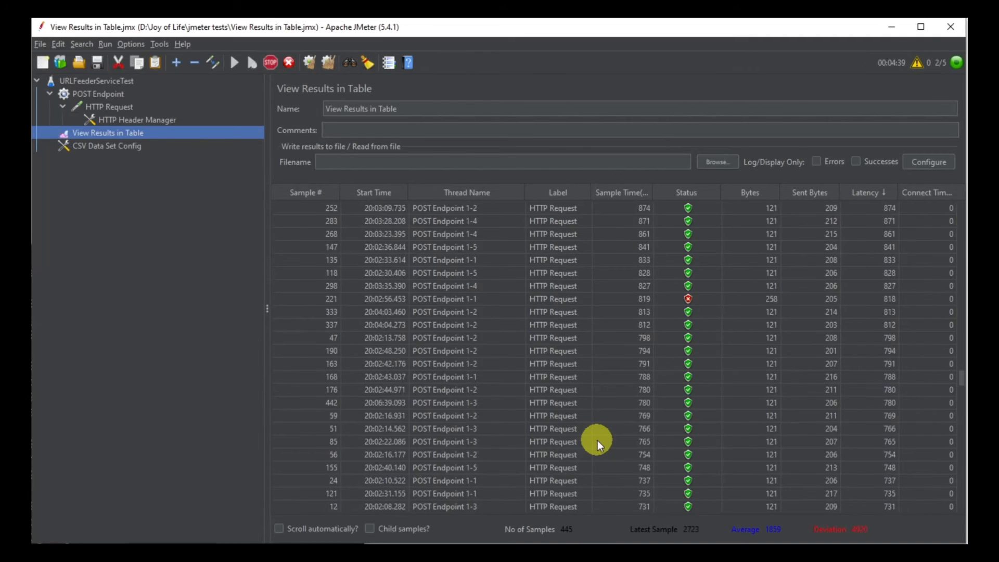
scroll(598, 440, "up", 8)
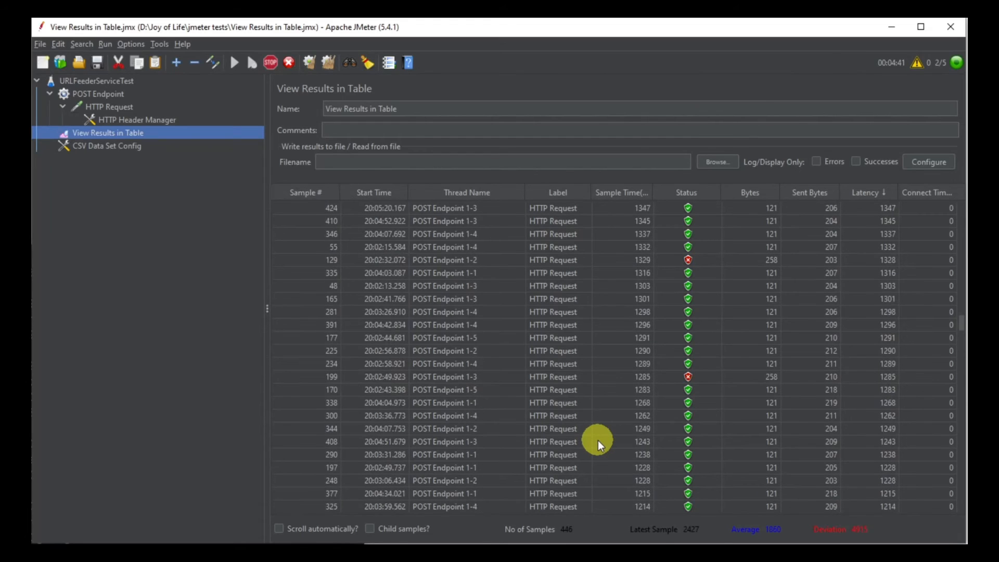
scroll(598, 440, "up", 15)
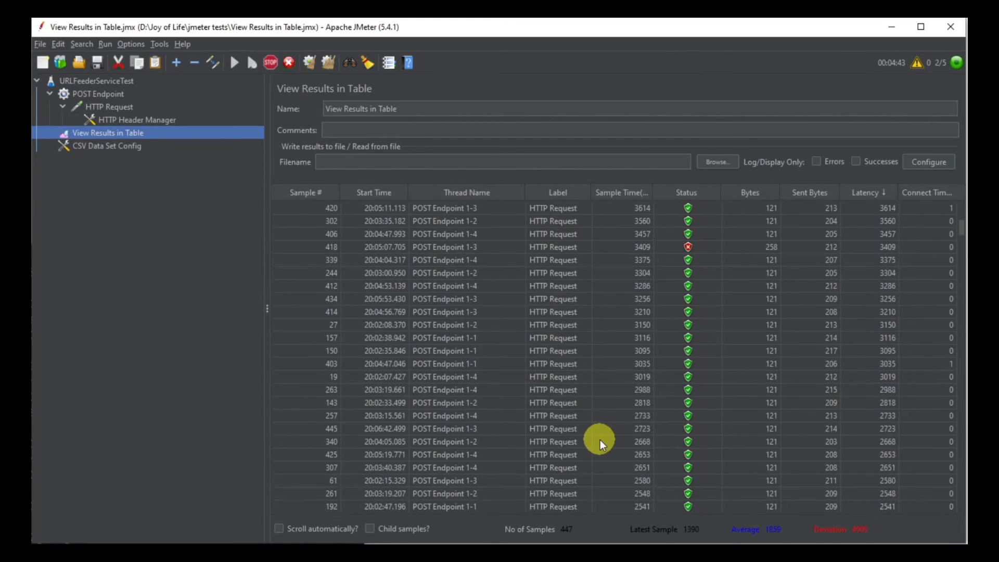
scroll(601, 439, "up", 10)
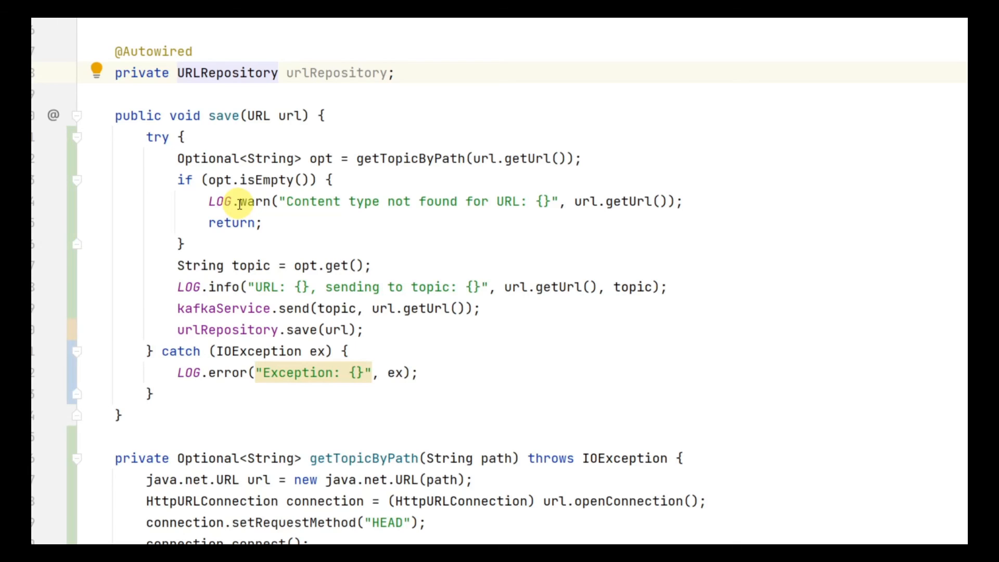
Review the urlRepository.save(url) call in URLService.java in IntelliJ IDEA and switch back to JMeter's results table
left_click(412, 329)
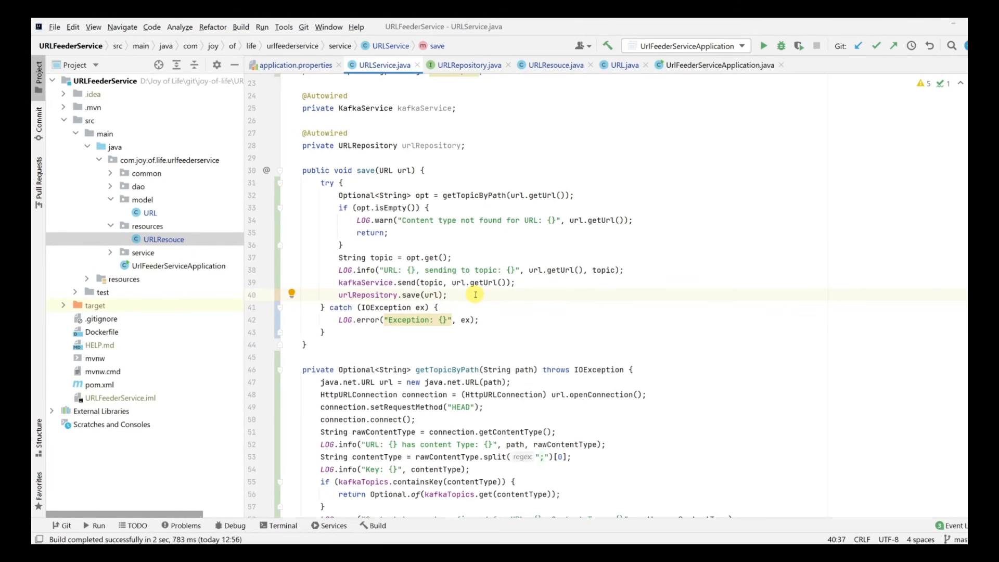
left_click(451, 550)
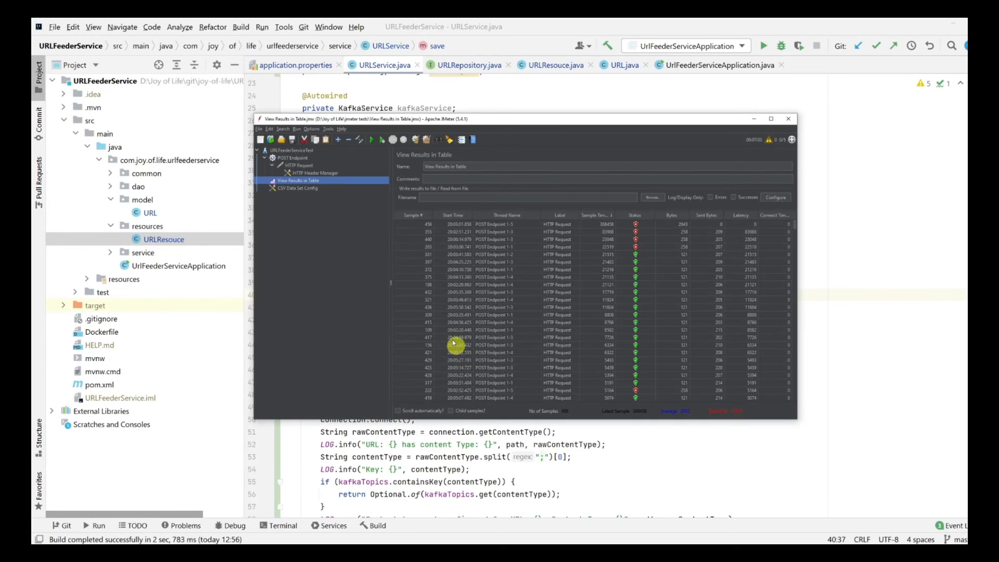